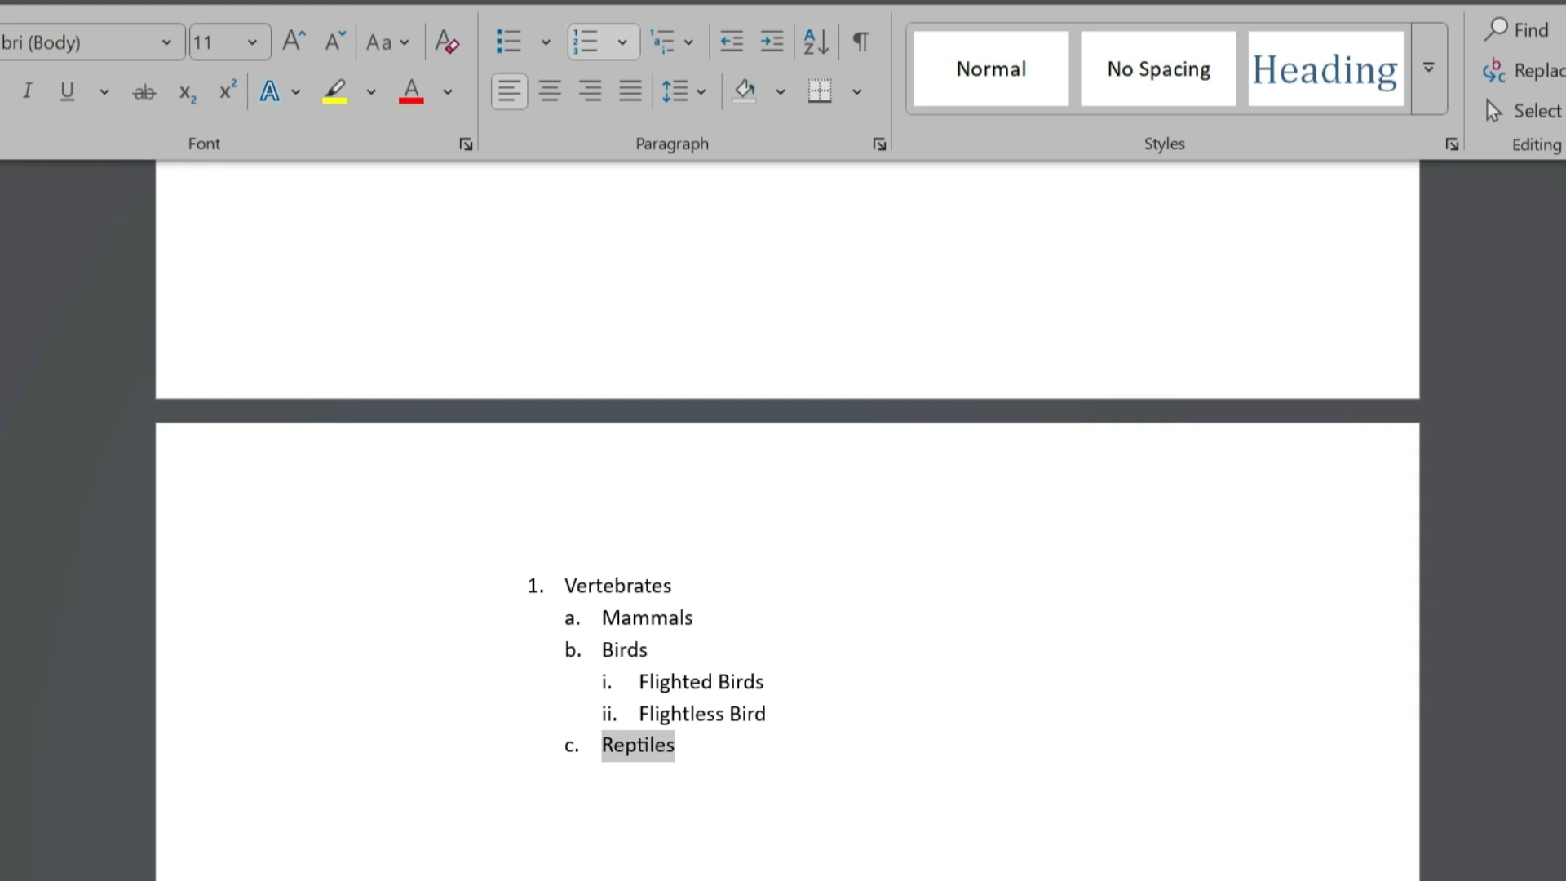
# - Add Amphibians as item d, with Cudata, Anura and Gymnophiona as its third-level sub-items
pyautogui.write('Amphibians')
pyautogui.press('Return')
pyautogui.press('Tab')
pyautogui.write('Cudata')
# - Add Invertebrates as top-level item 2 below Gymnophiona and end the list
pyautogui.press('Return')
pyautogui.write('Anura Gymnophiona')
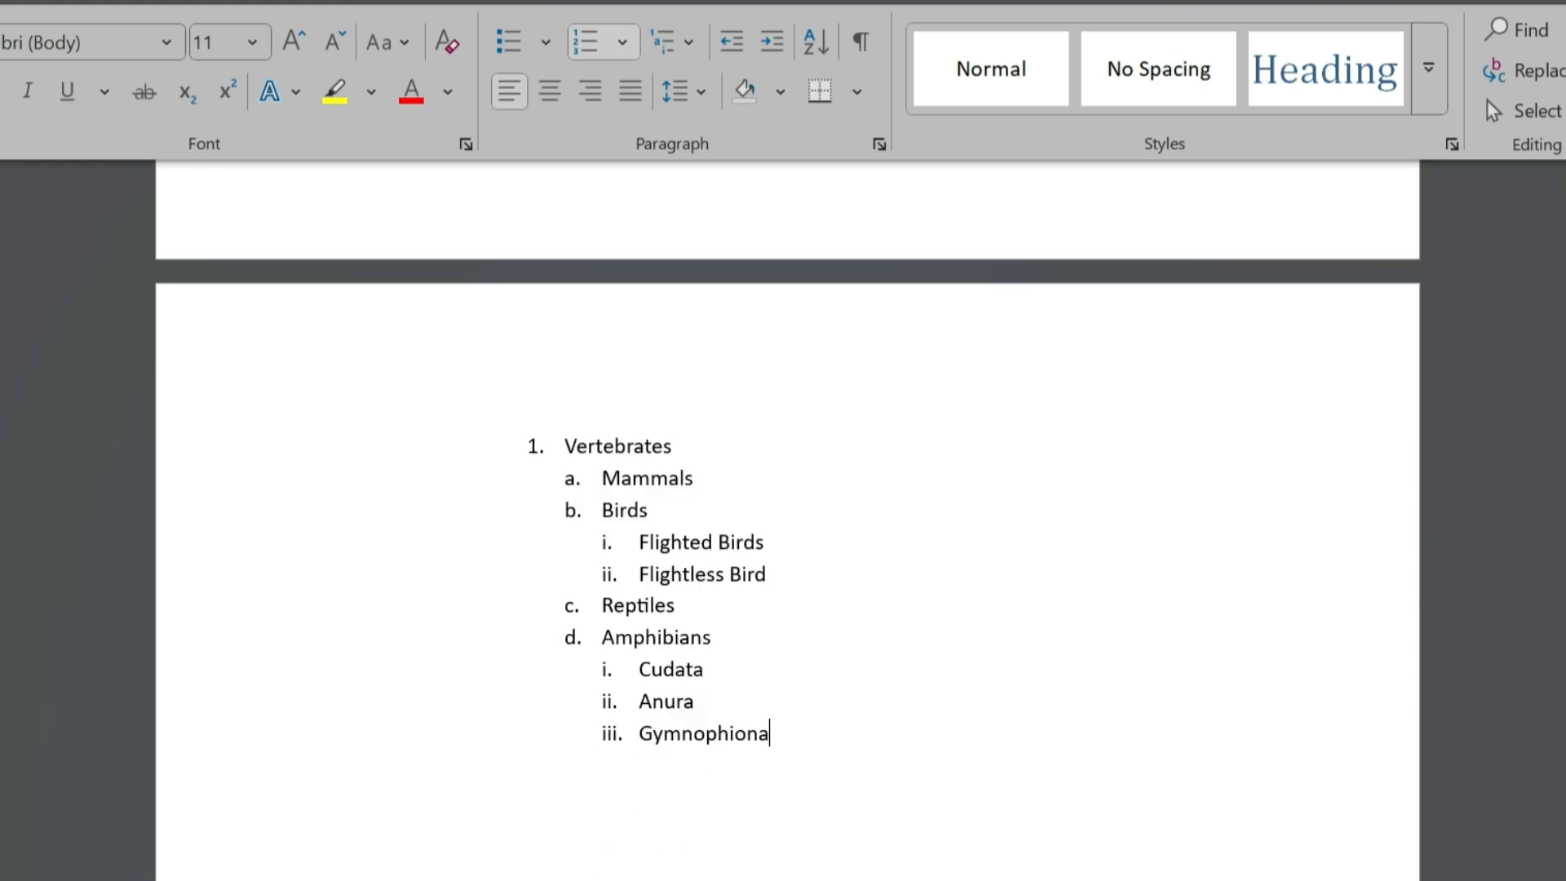
pyautogui.press('Return')
pyautogui.hotkey('shift', 'Tab')
pyautogui.hotkey('shift', 'Tab')
pyautogui.write('Invertebrates')
pyautogui.press('Return')
pyautogui.press('Return')
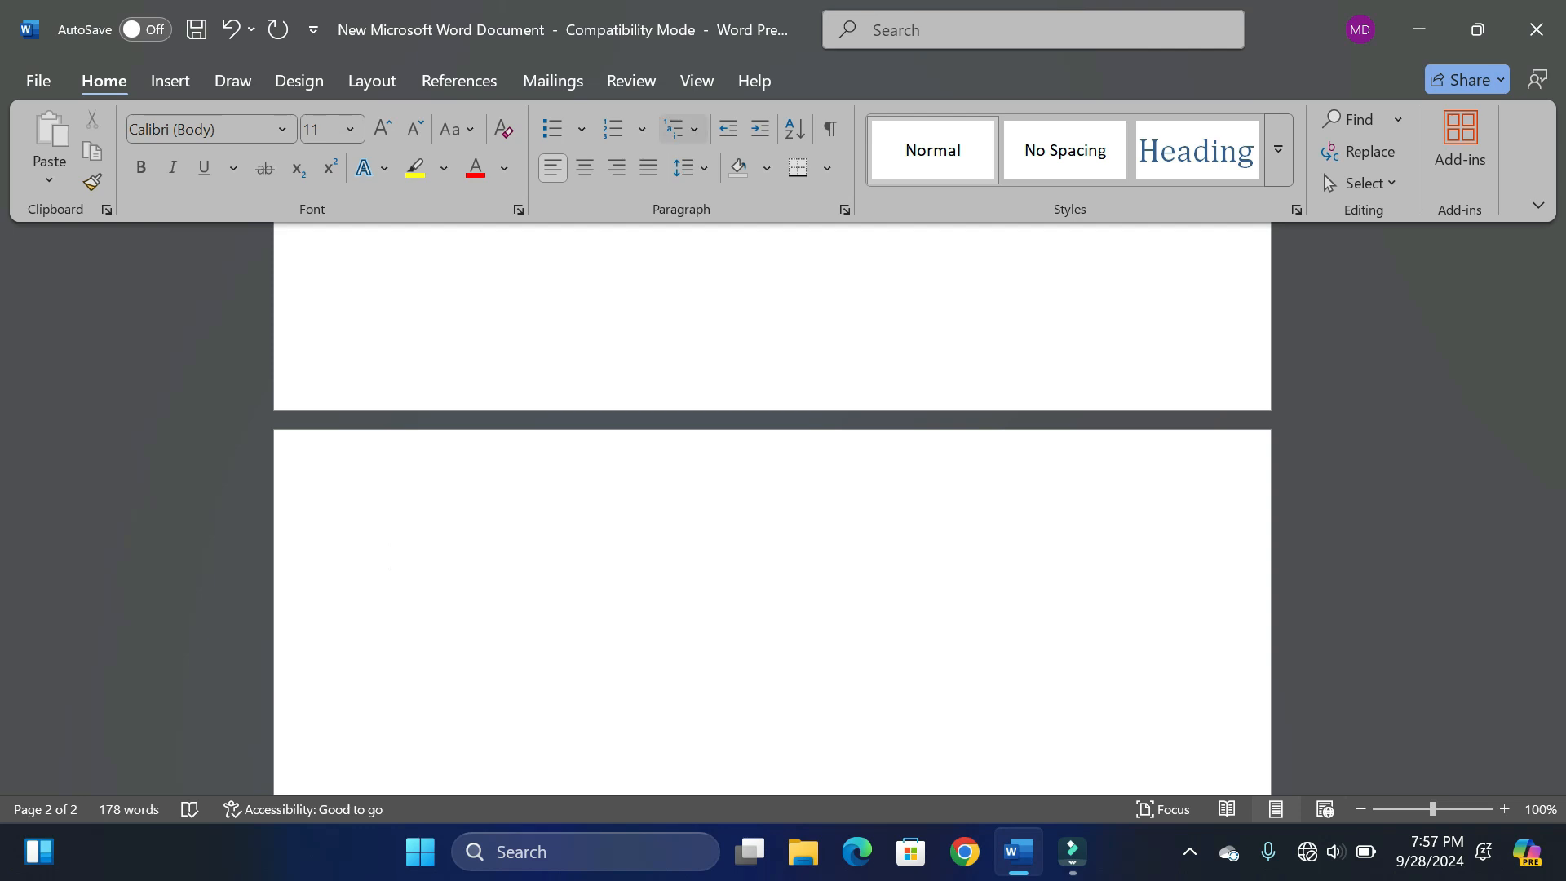
# - Start a numbered list on the blank page with Vertebrates as item 1 and Mammals as its first sub-item
pyautogui.click(684, 129)
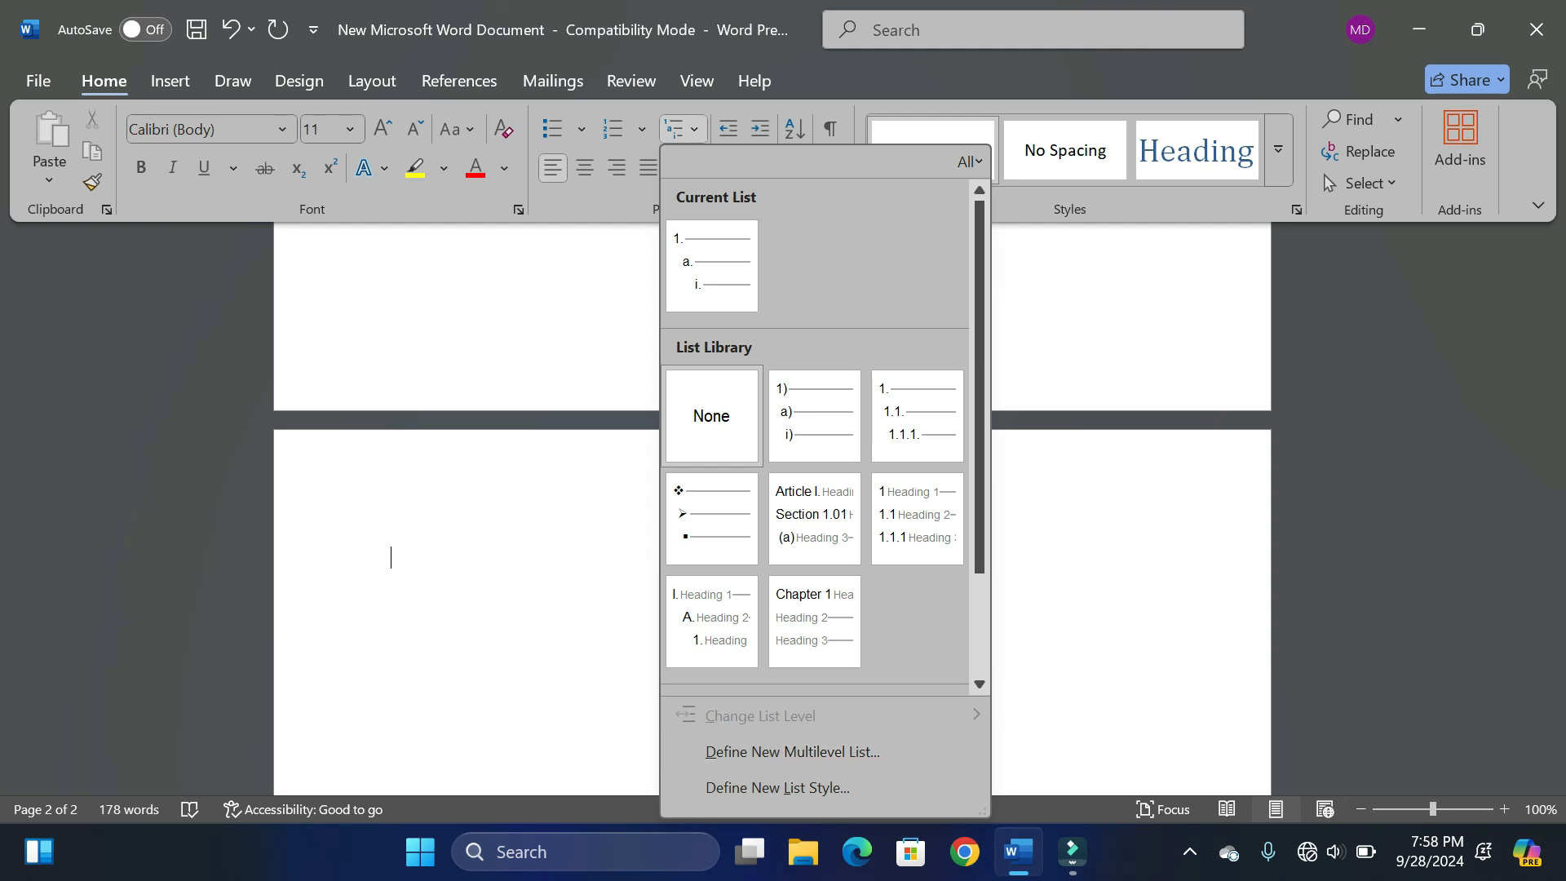
pyautogui.press('Escape')
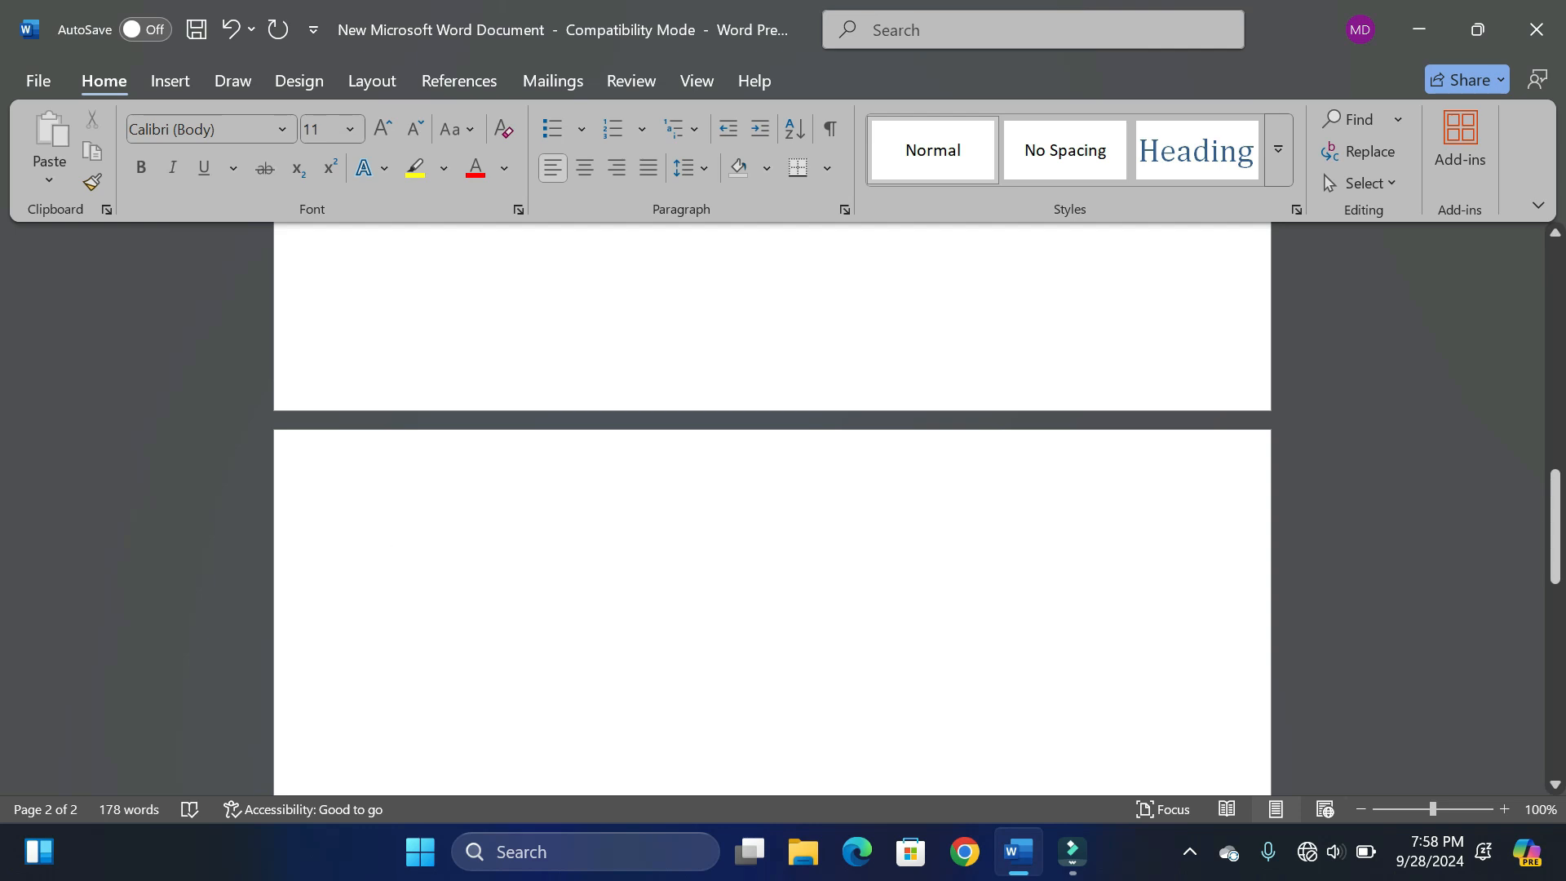
pyautogui.write('1')
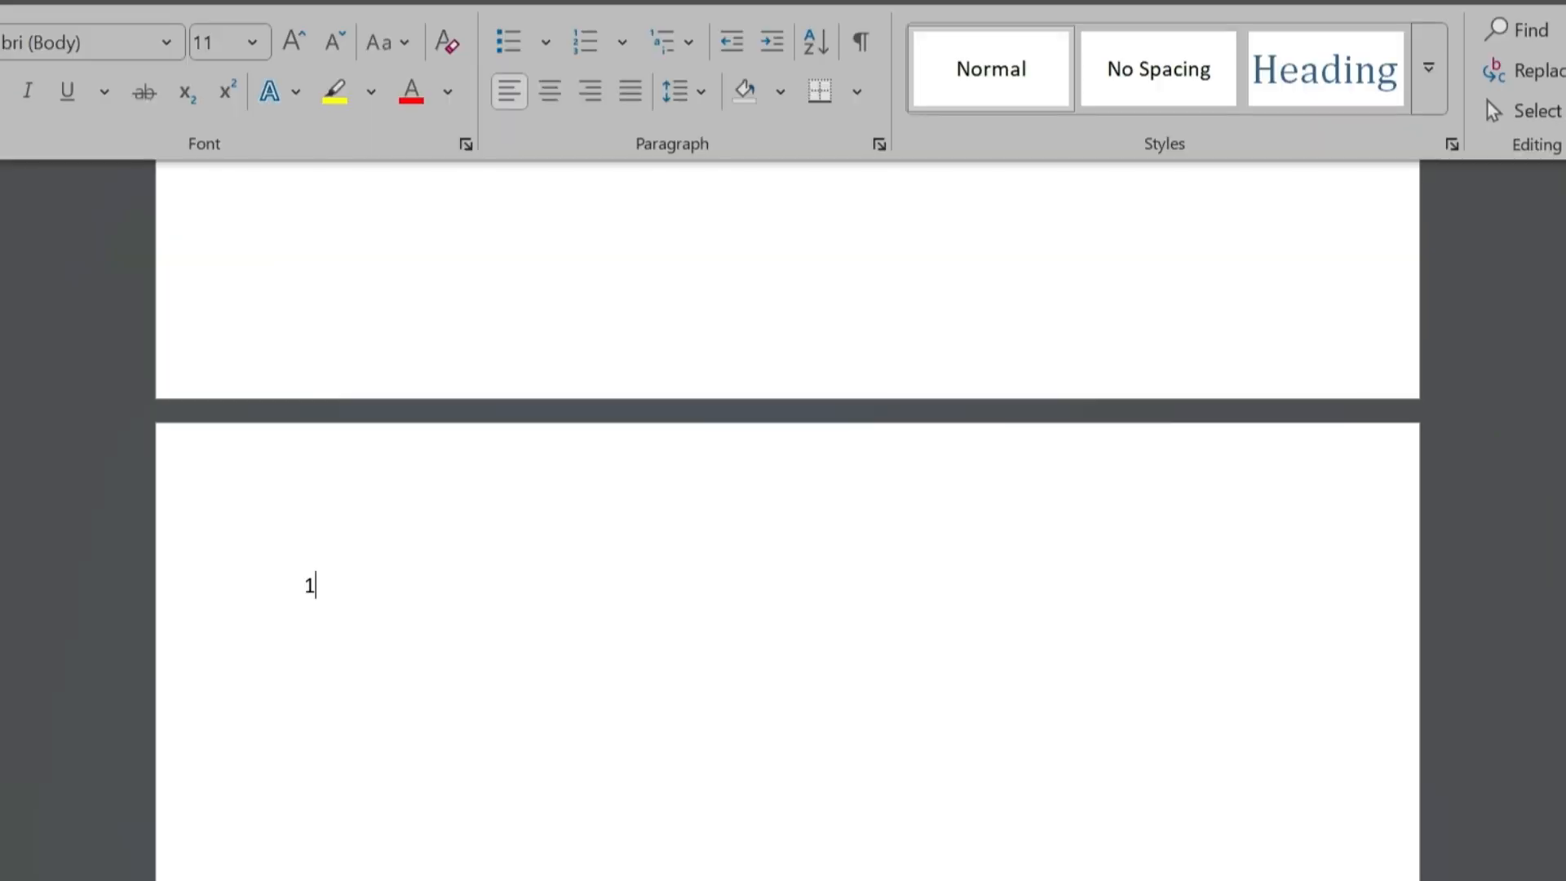
pyautogui.write('.')
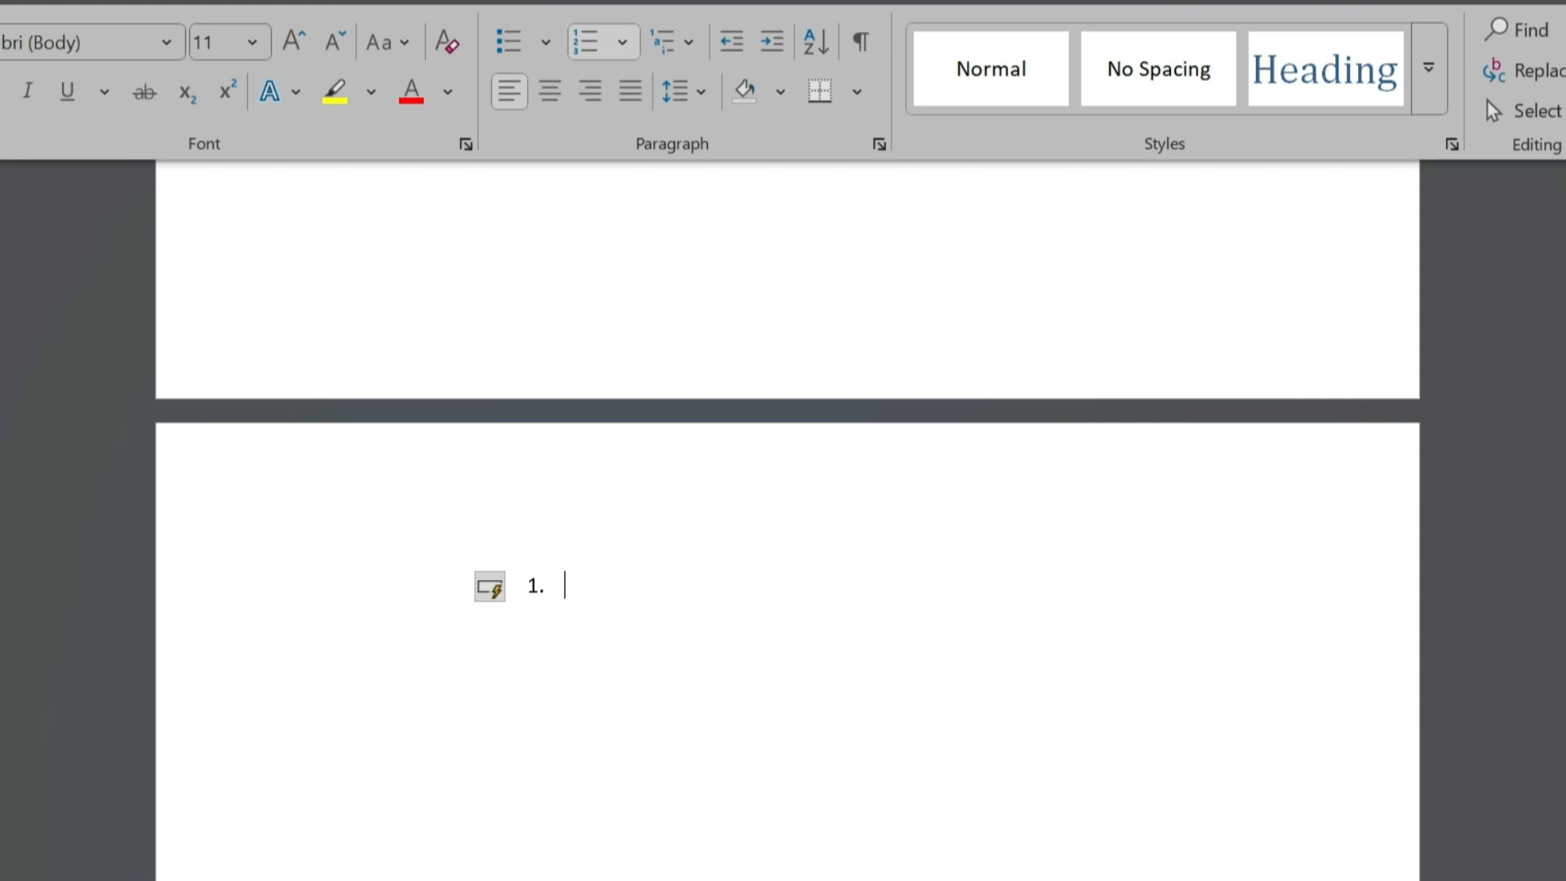
pyautogui.write('Vertebrates')
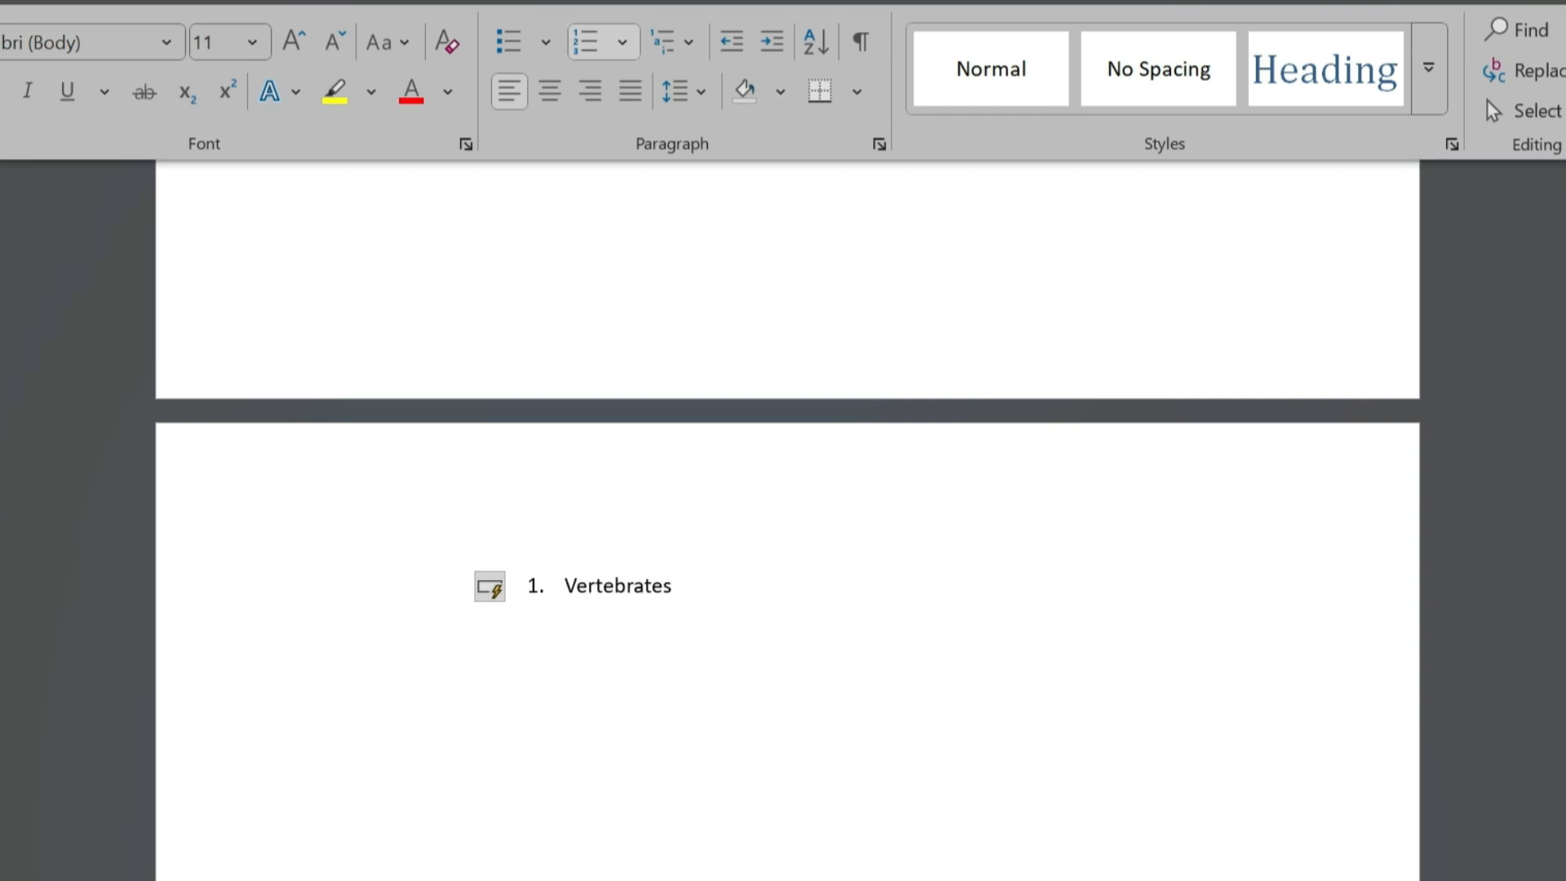
pyautogui.press('Return')
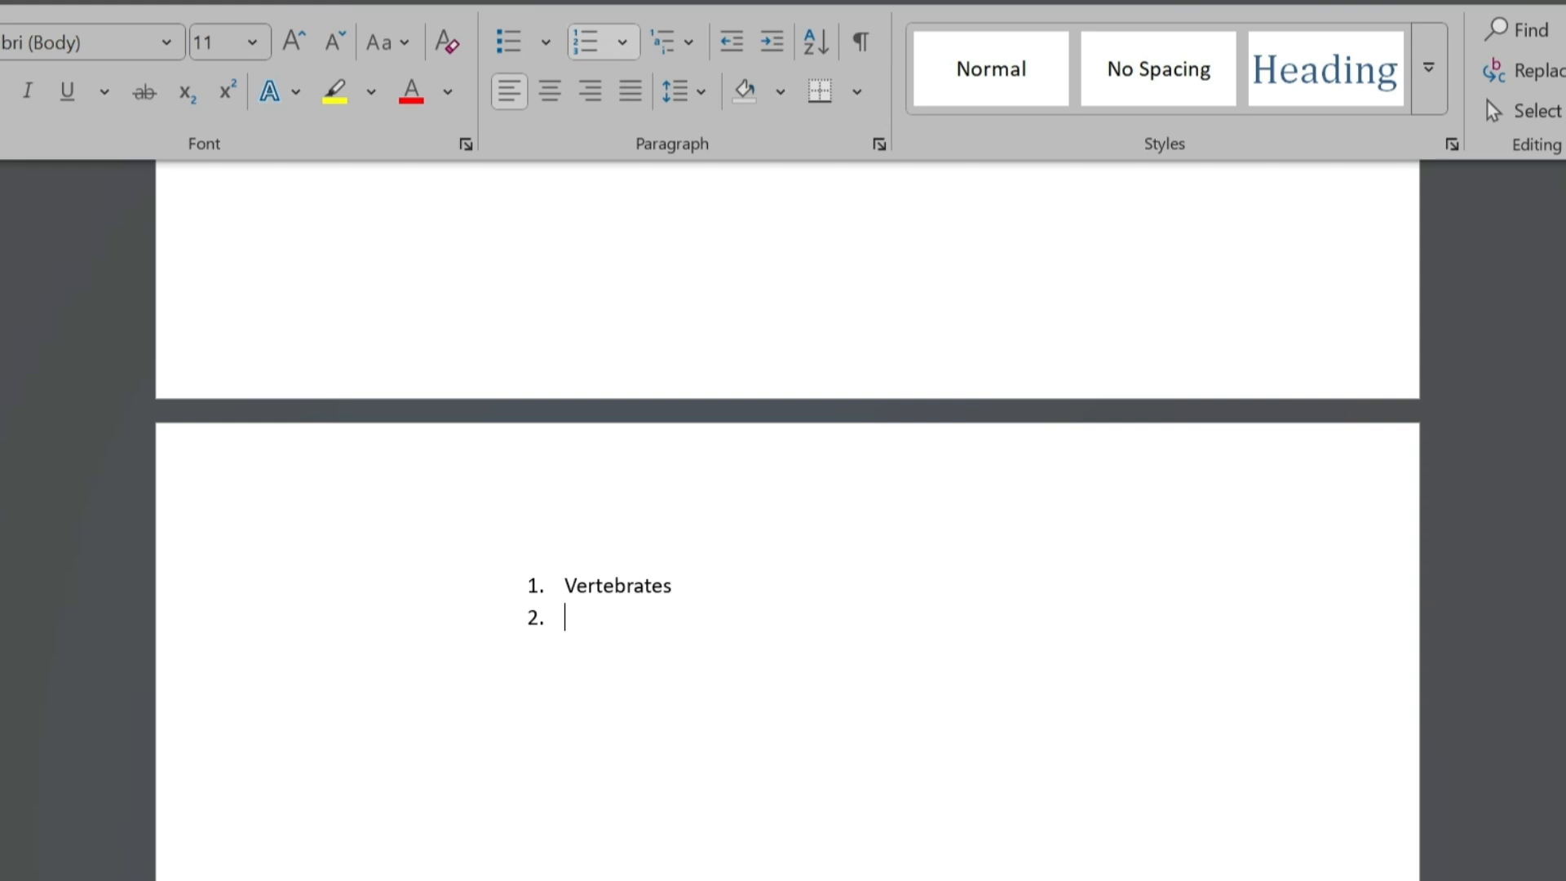
pyautogui.press('Tab')
pyautogui.write('Mammals')
pyautogui.press('Return')
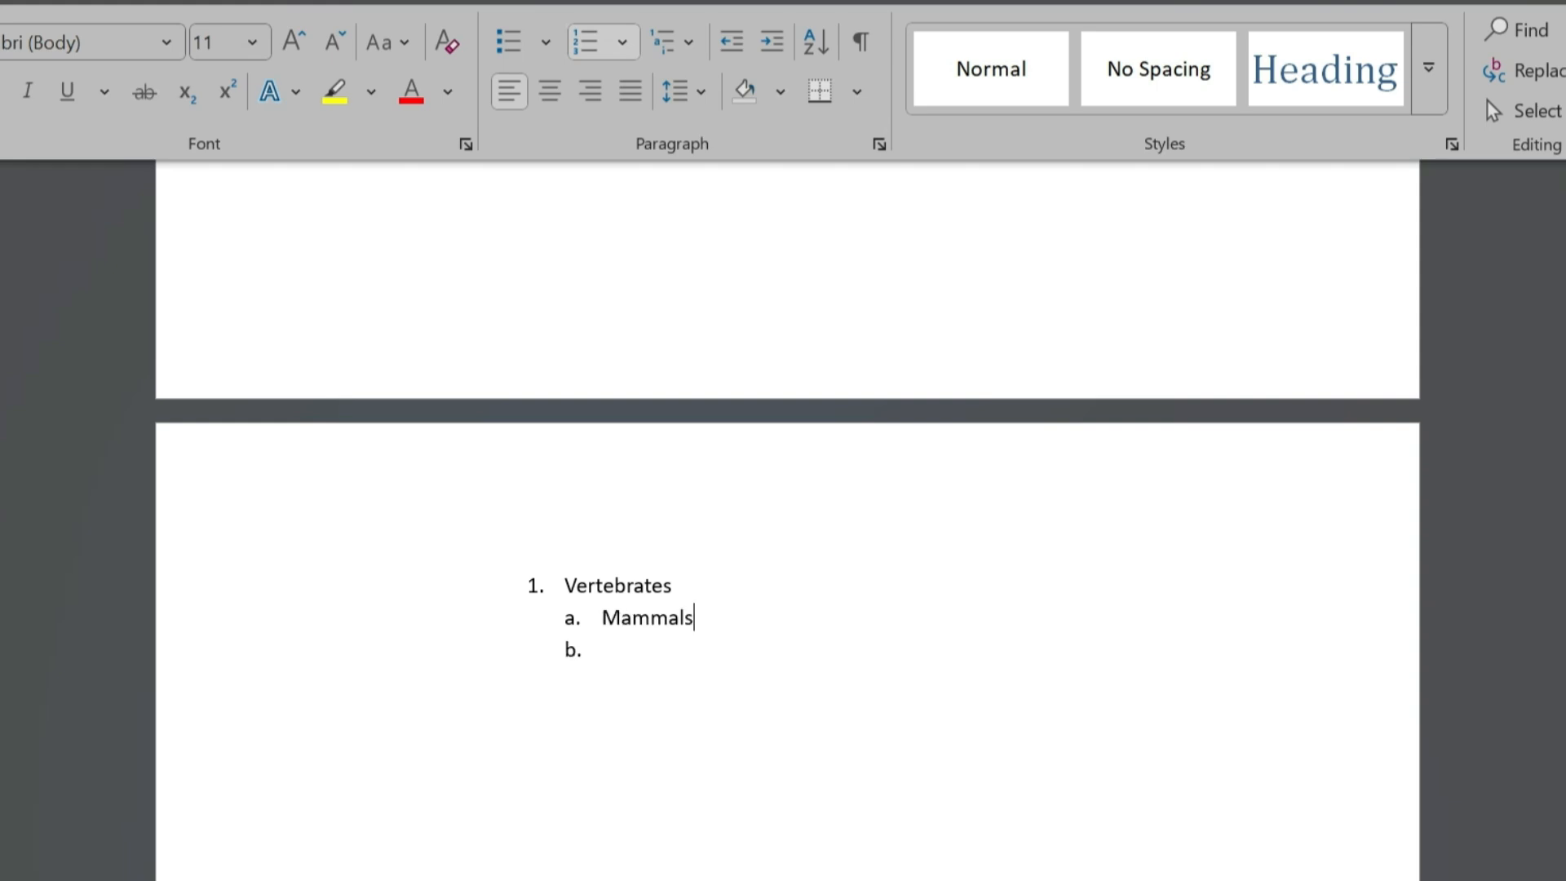
# - Add Birds as the second sub-item, with Flighted Birds and Flightless Bird nested one level below it
pyautogui.write('Birds')
pyautogui.press('Return')
pyautogui.press('Tab')
pyautogui.write('Flighted Birds')
pyautogui.press('Return')
pyautogui.write('Flightless Bird')
pyautogui.press('Return')
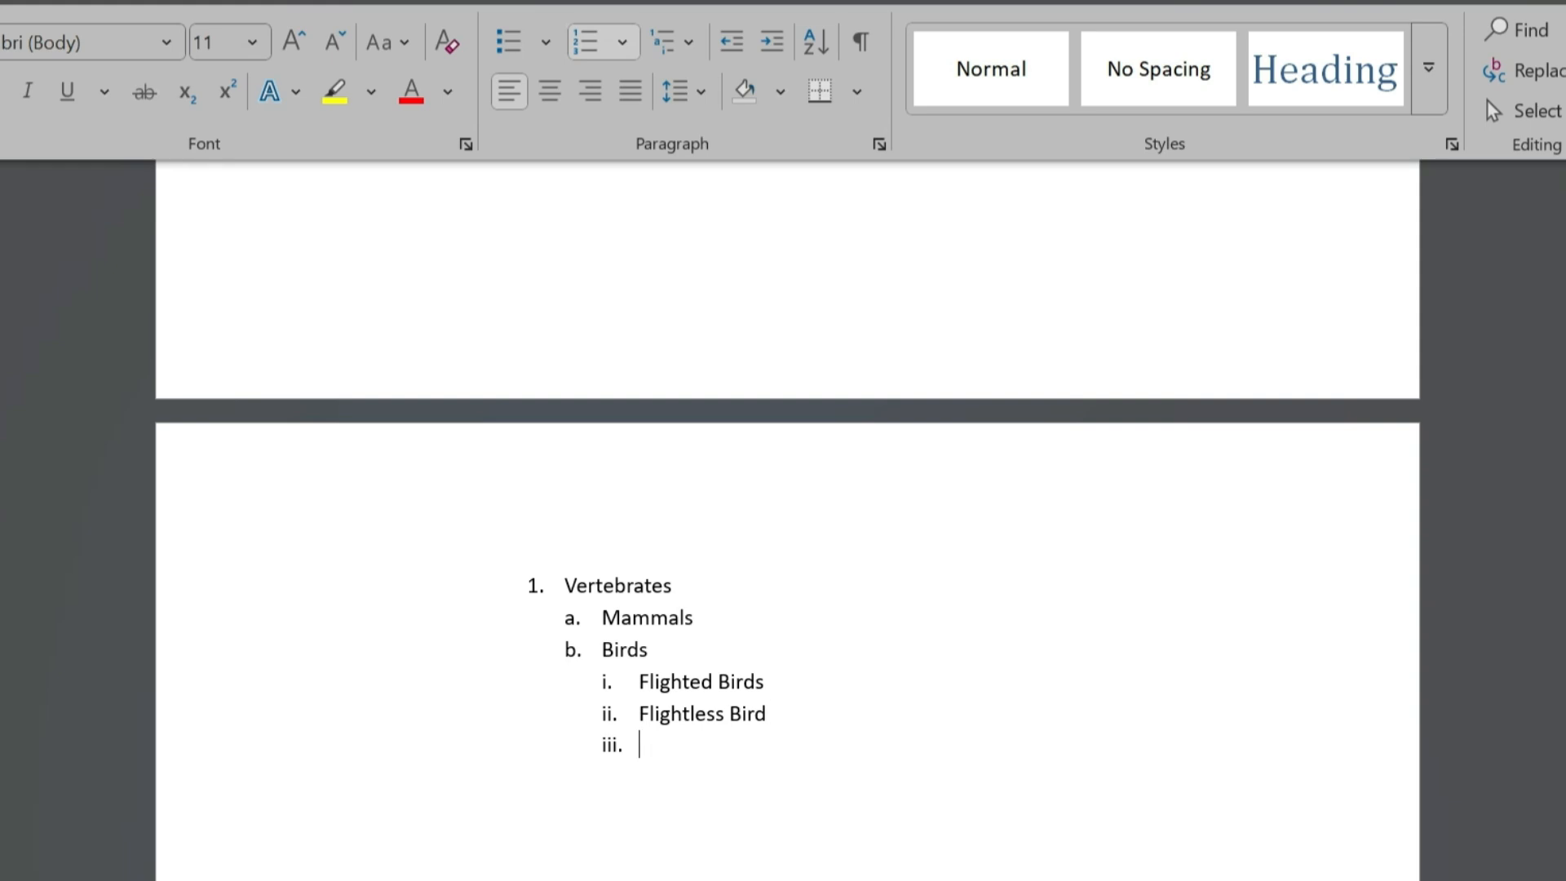
# - Add Reptiles after Flightless Bird and promote it to the same level as Birds
pyautogui.write('Reptiles')
pyautogui.press('Return')
pyautogui.press('BackSpace')
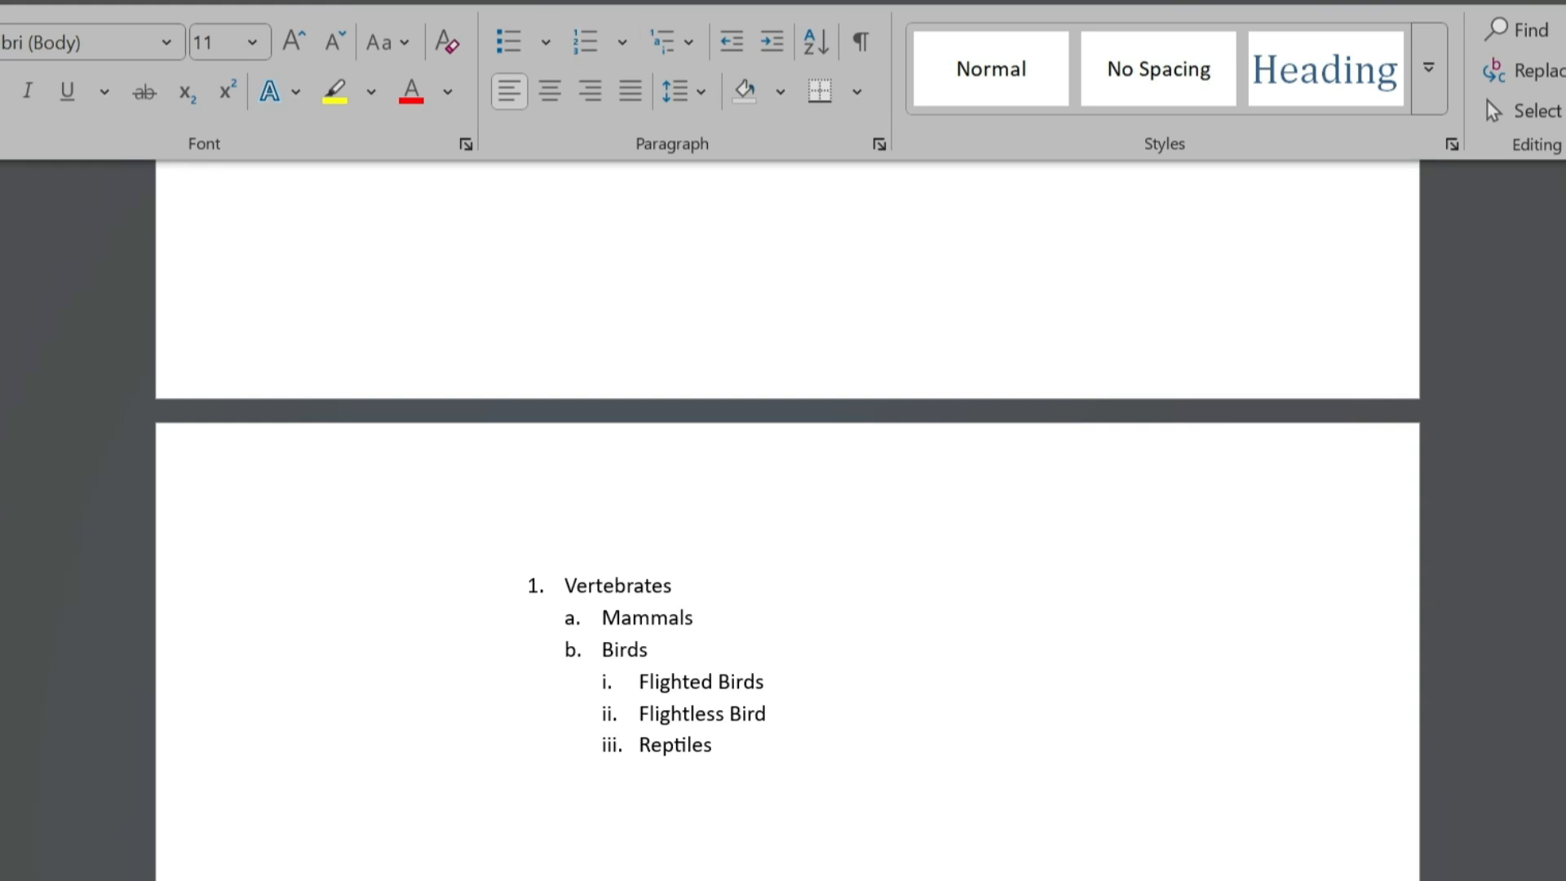
pyautogui.moveTo(713, 745); pyautogui.dragTo(639, 744)
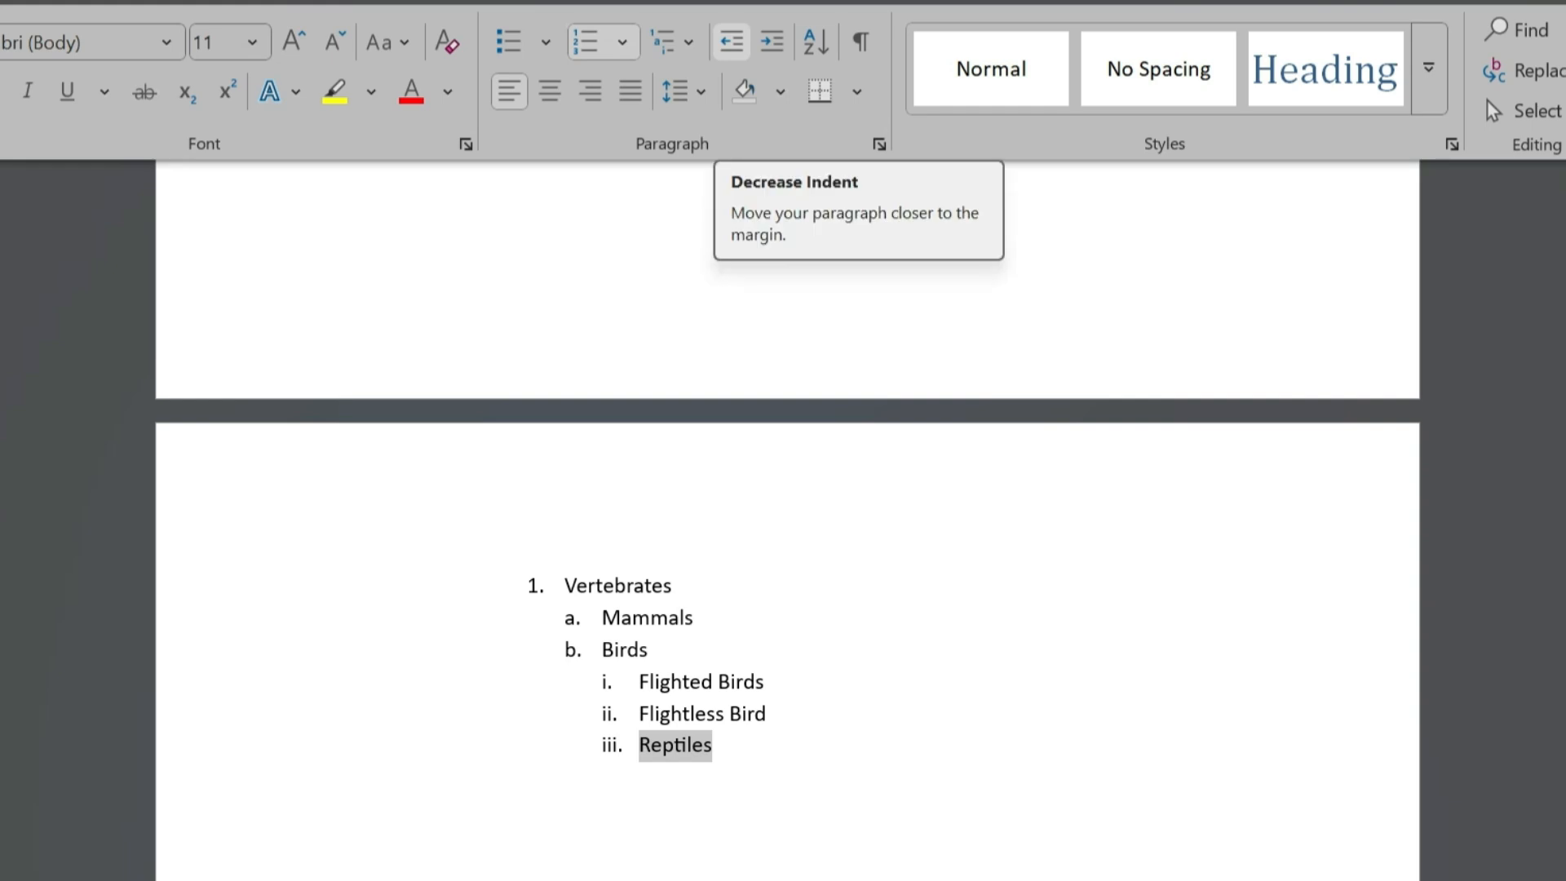
pyautogui.click(731, 41)
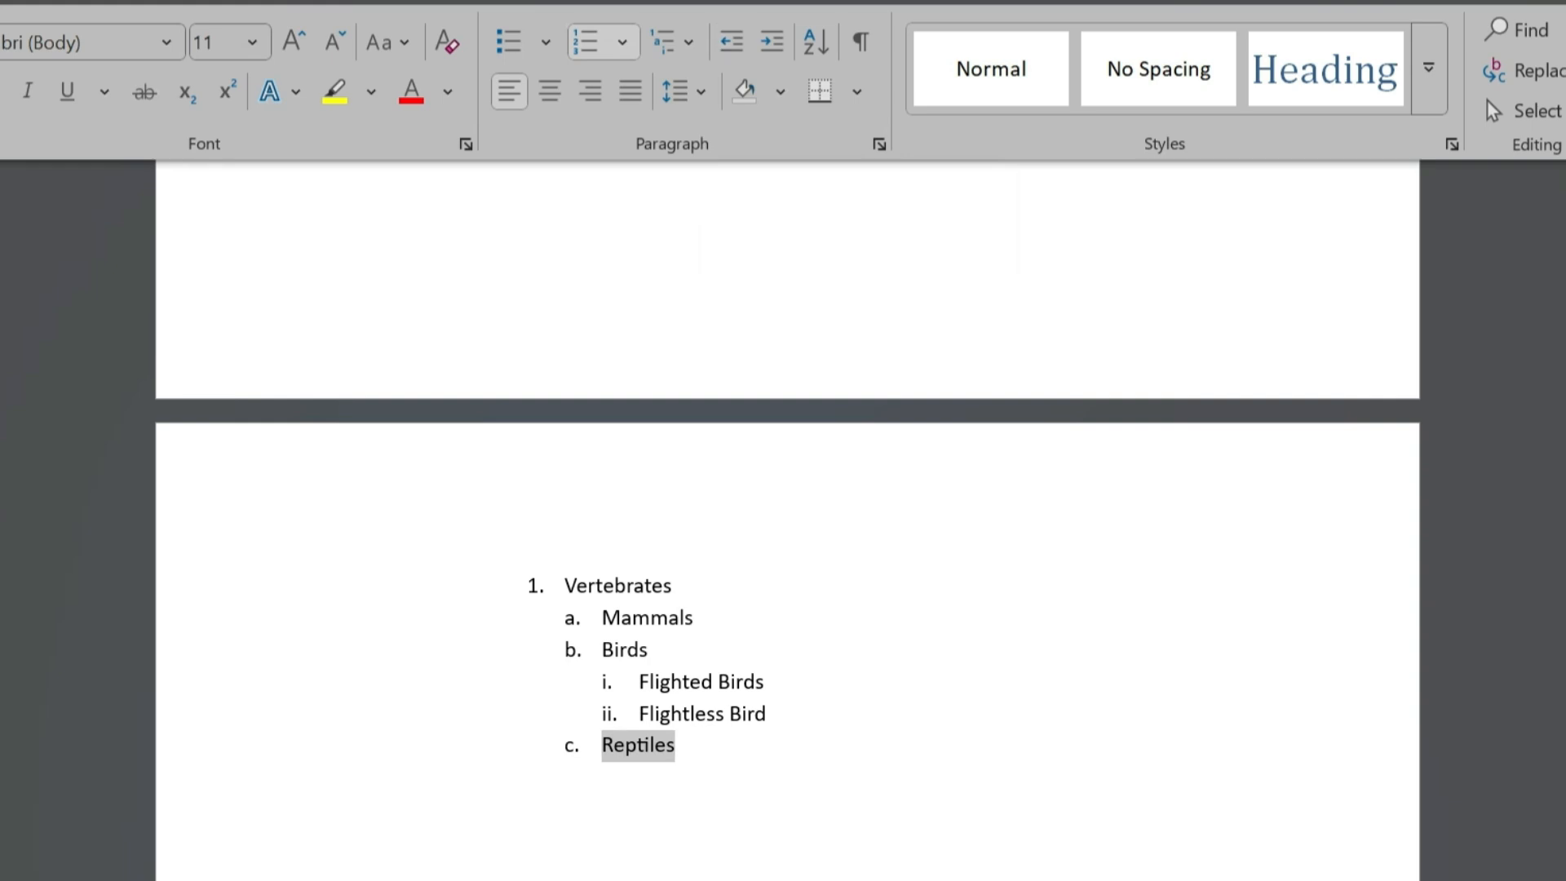
# - Add Amphibians after Reptiles at the same level, with Cudata, Anura and Gymnophiona nested under it
pyautogui.press('End')
pyautogui.press('Return')
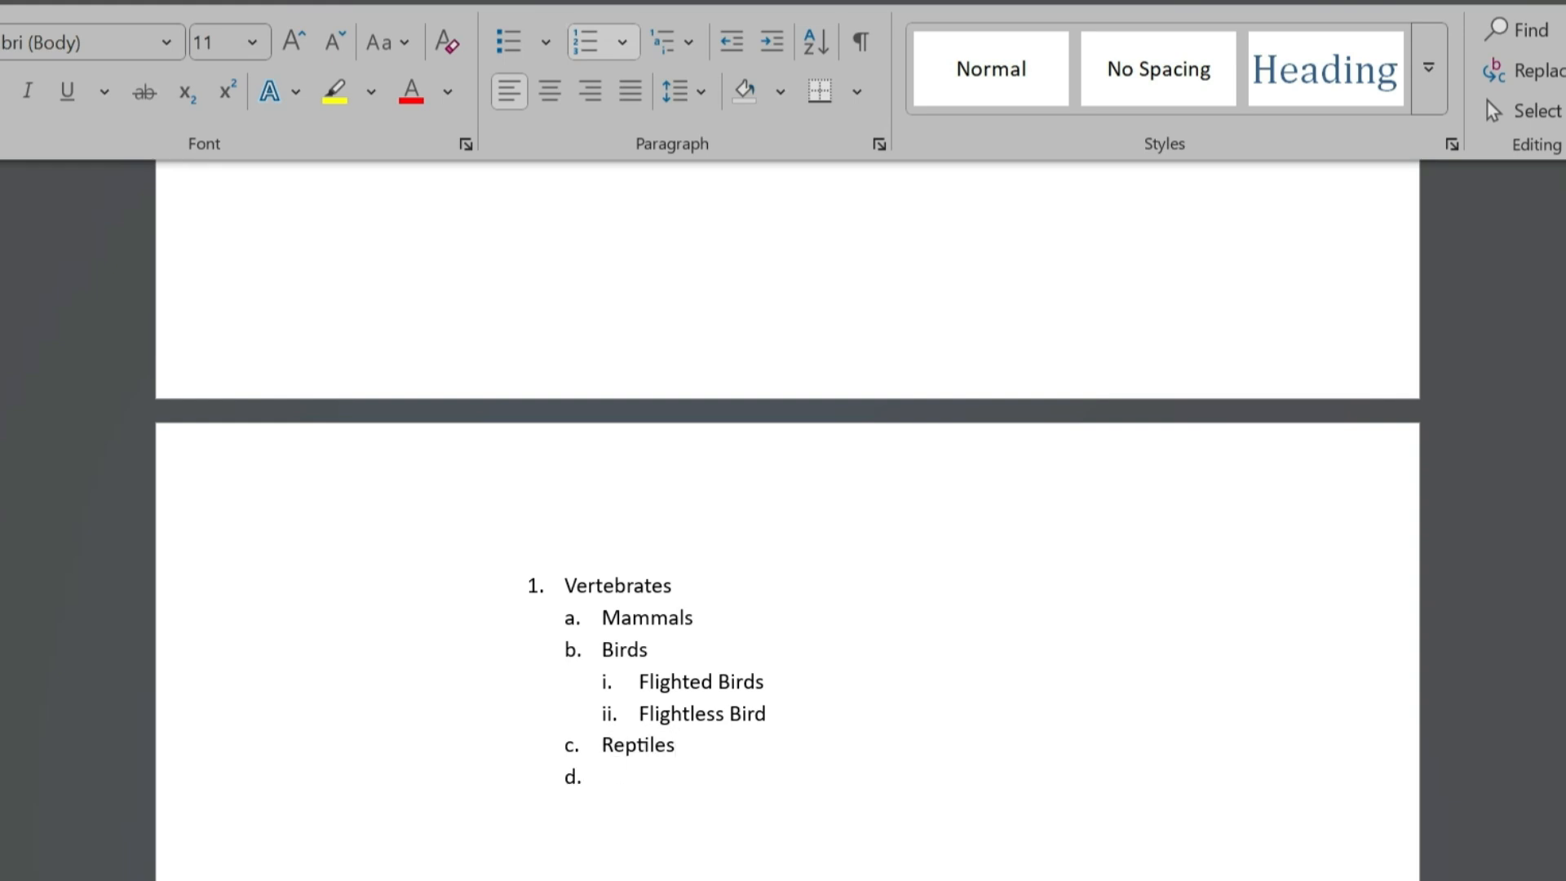
pyautogui.write('Amphibians')
pyautogui.press('Return')
pyautogui.press('Tab')
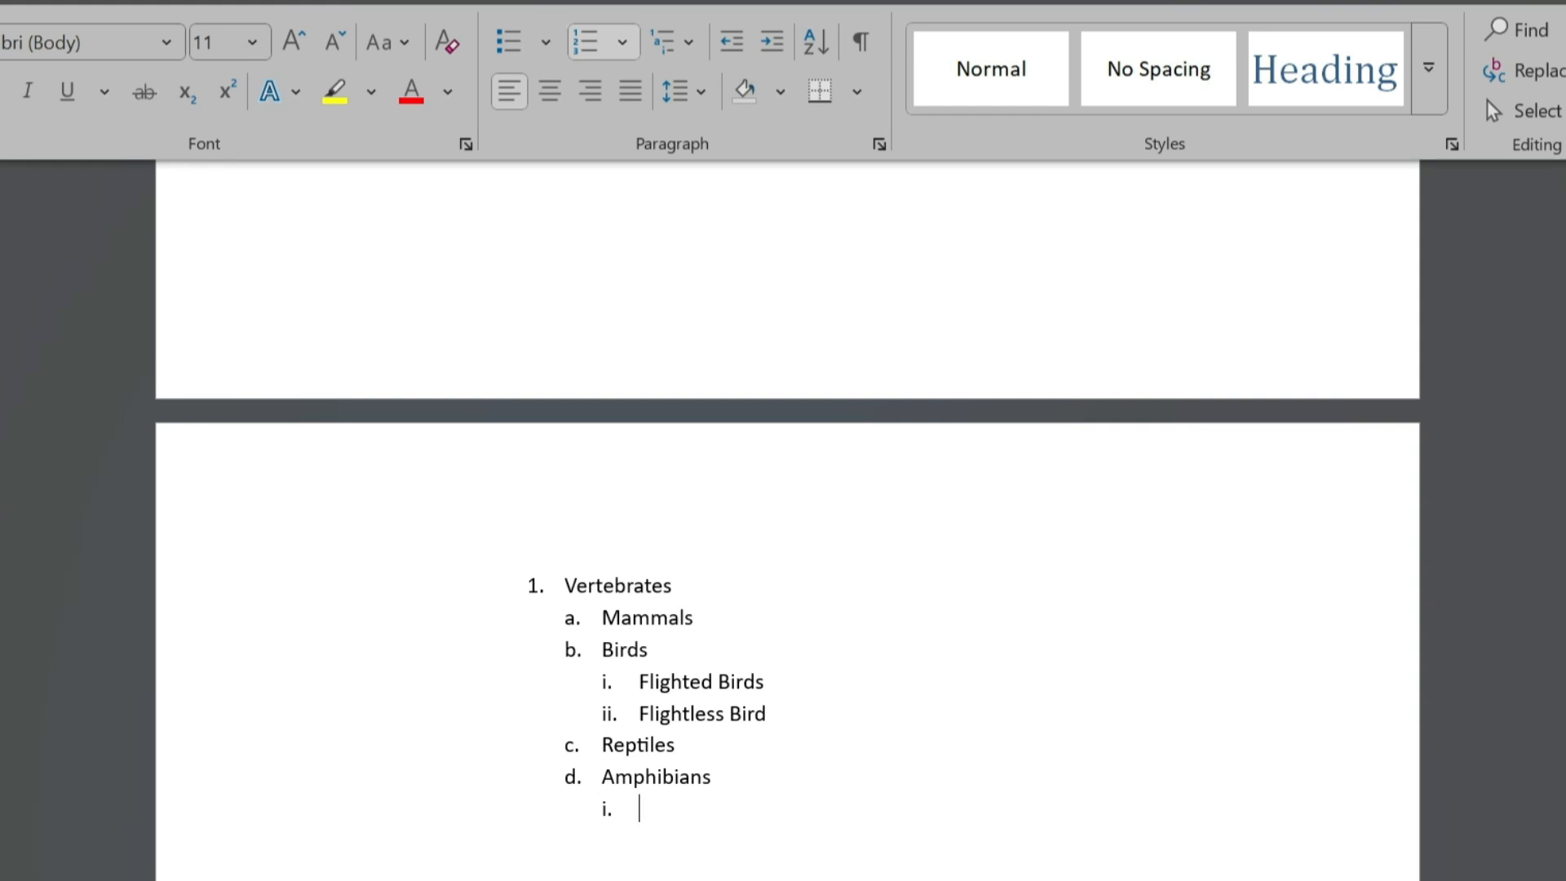
pyautogui.write('Cudata')
pyautogui.press('Return')
pyautogui.write('Anura')
pyautogui.press('Return')
pyautogui.write('Gymnophiona')
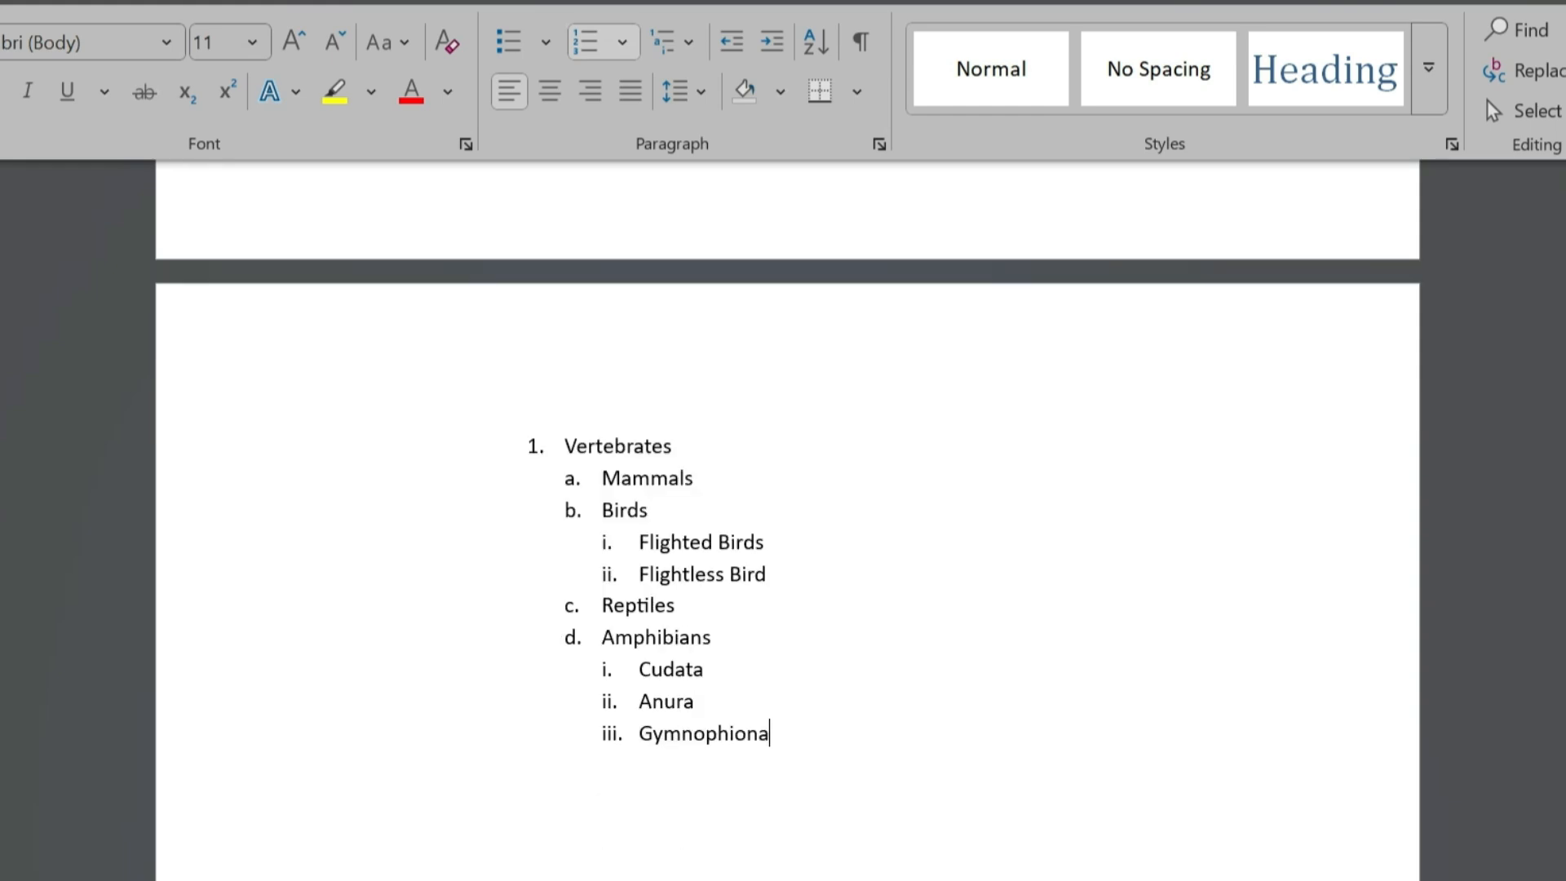
# - Add Invertebrates as the second top-level item and remove the empty numbered line after it
pyautogui.press('Return')
pyautogui.hotkey('shift', 'Tab')
pyautogui.hotkey('shift', 'Tab')
pyautogui.write('Invertebrates')
pyautogui.press('Return')
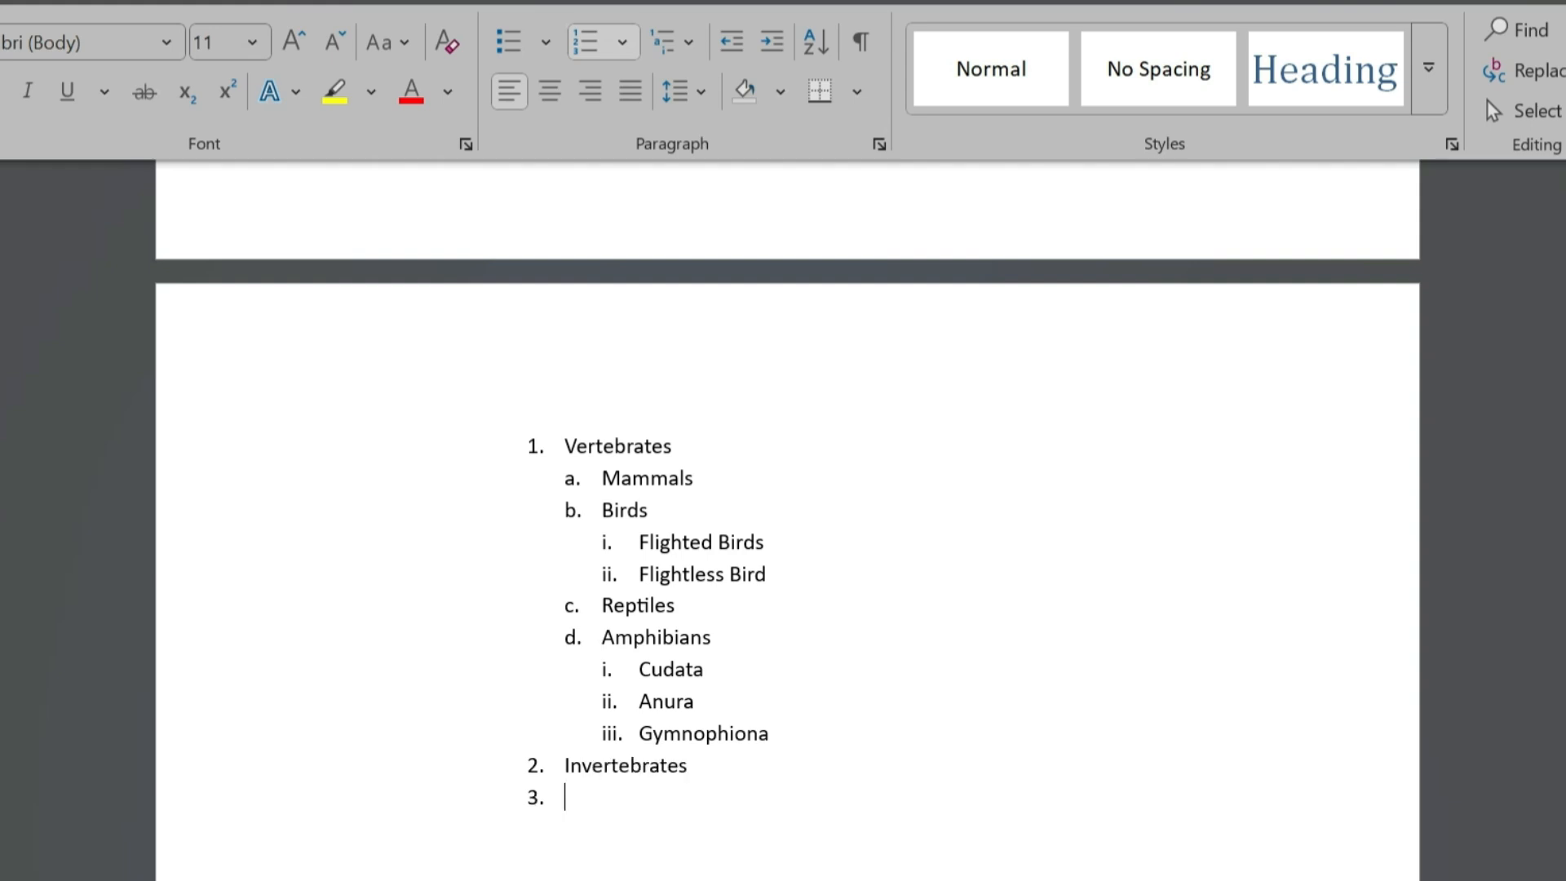
pyautogui.press('BackSpace')
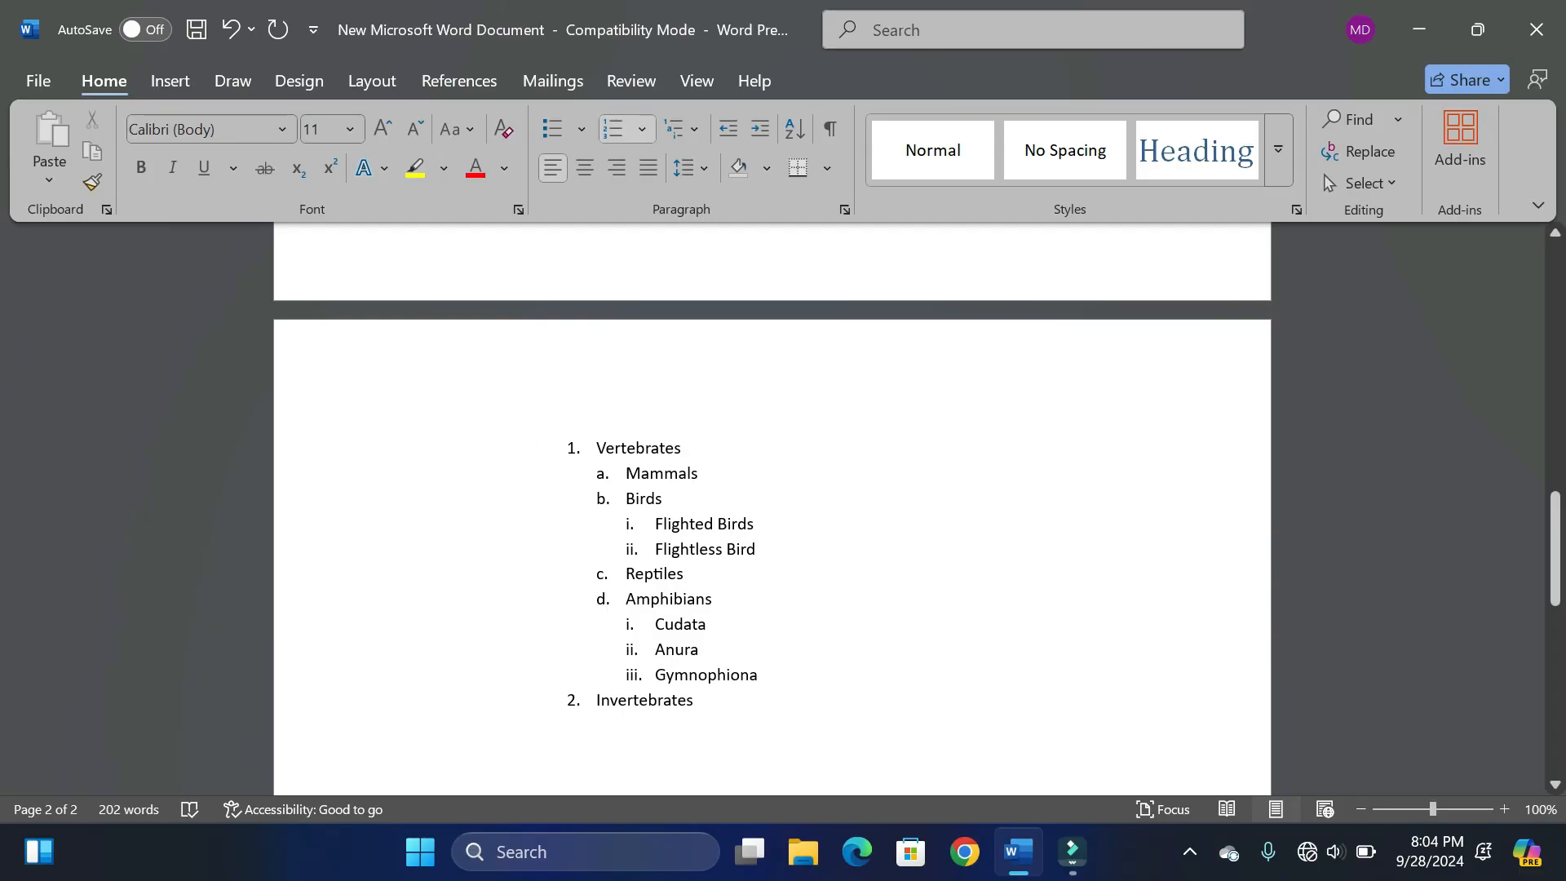
# - Insert an empty item after Flightless Bird and promote it one list level
pyautogui.press('Return')
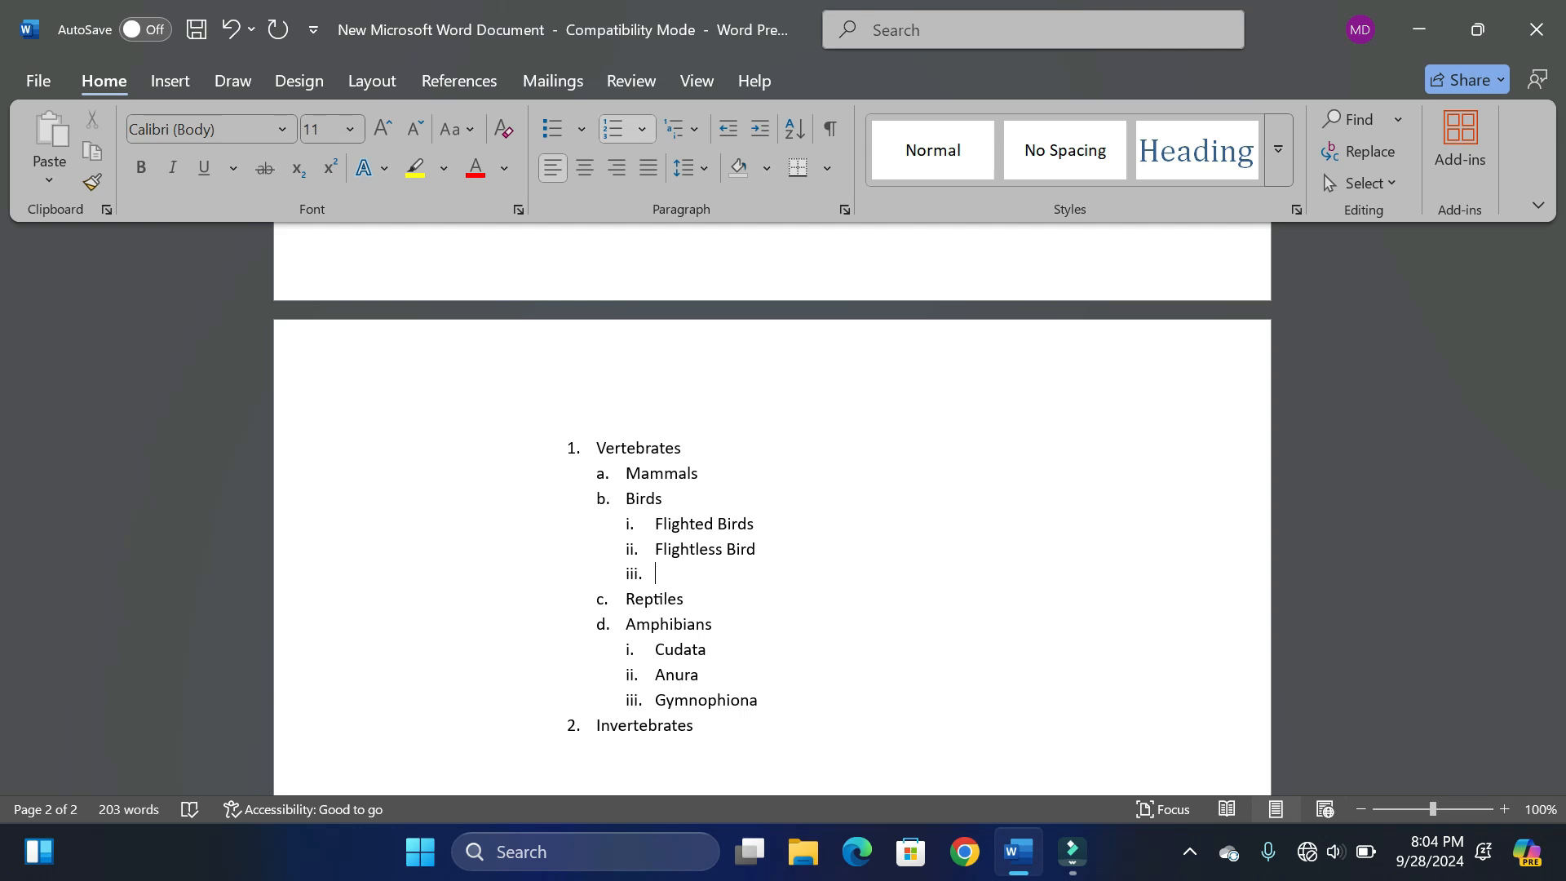
pyautogui.hotkey('shift', 'Tab')
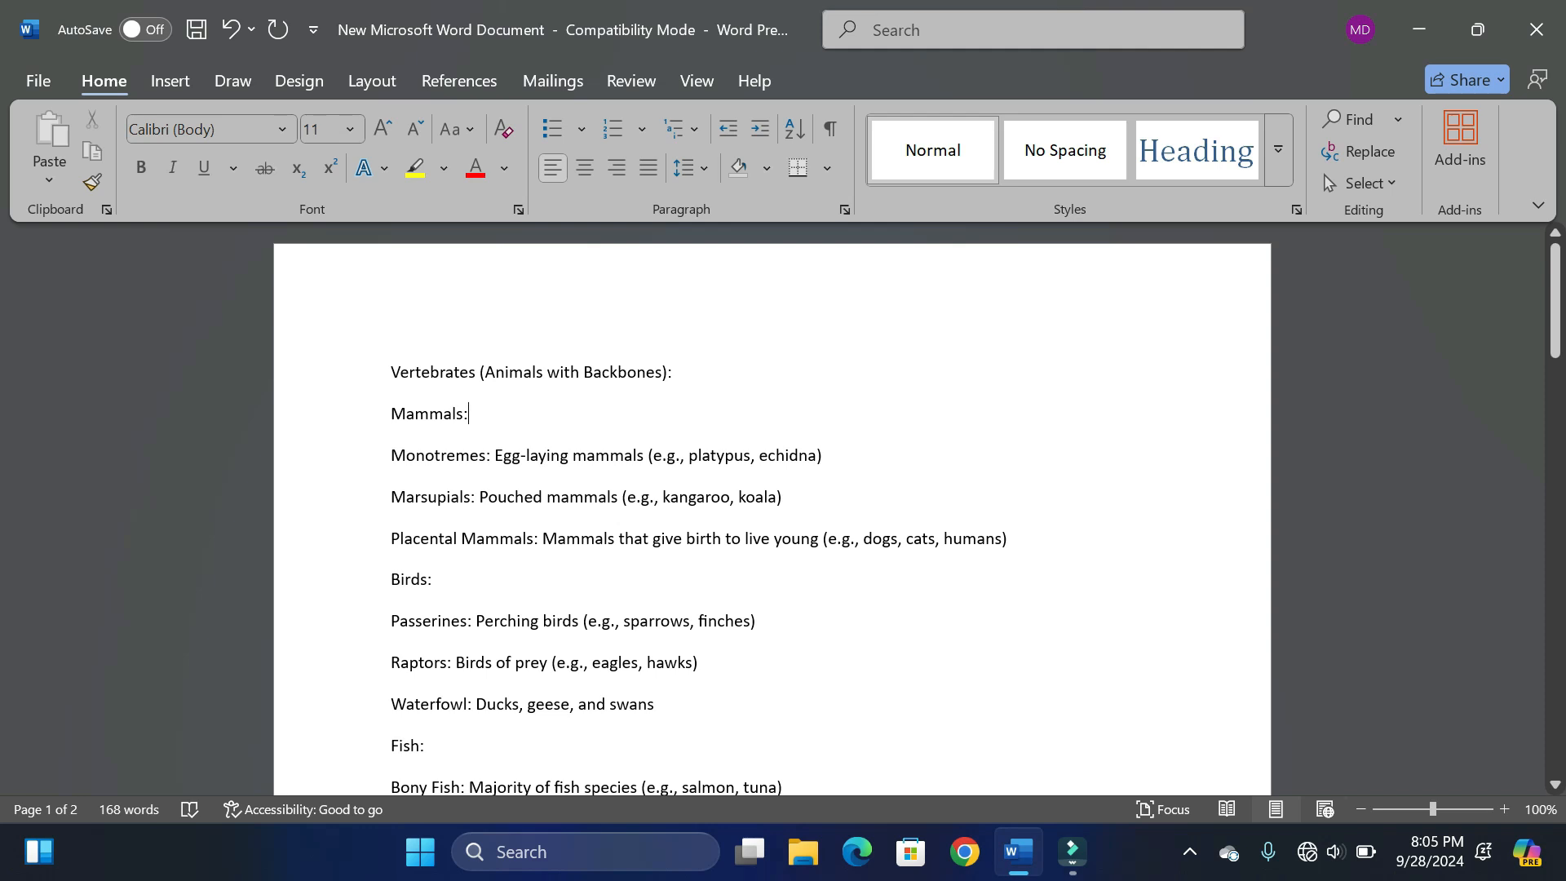
# - Apply the 1., a., i. multilevel list format to the animal classification text from Vertebrates through Sea Urchins
pyautogui.hotkey('ctrl', 'a')
pyautogui.scroll(-10, 772, 505)
pyautogui.moveTo(603, 793); pyautogui.dragTo(602, 630)
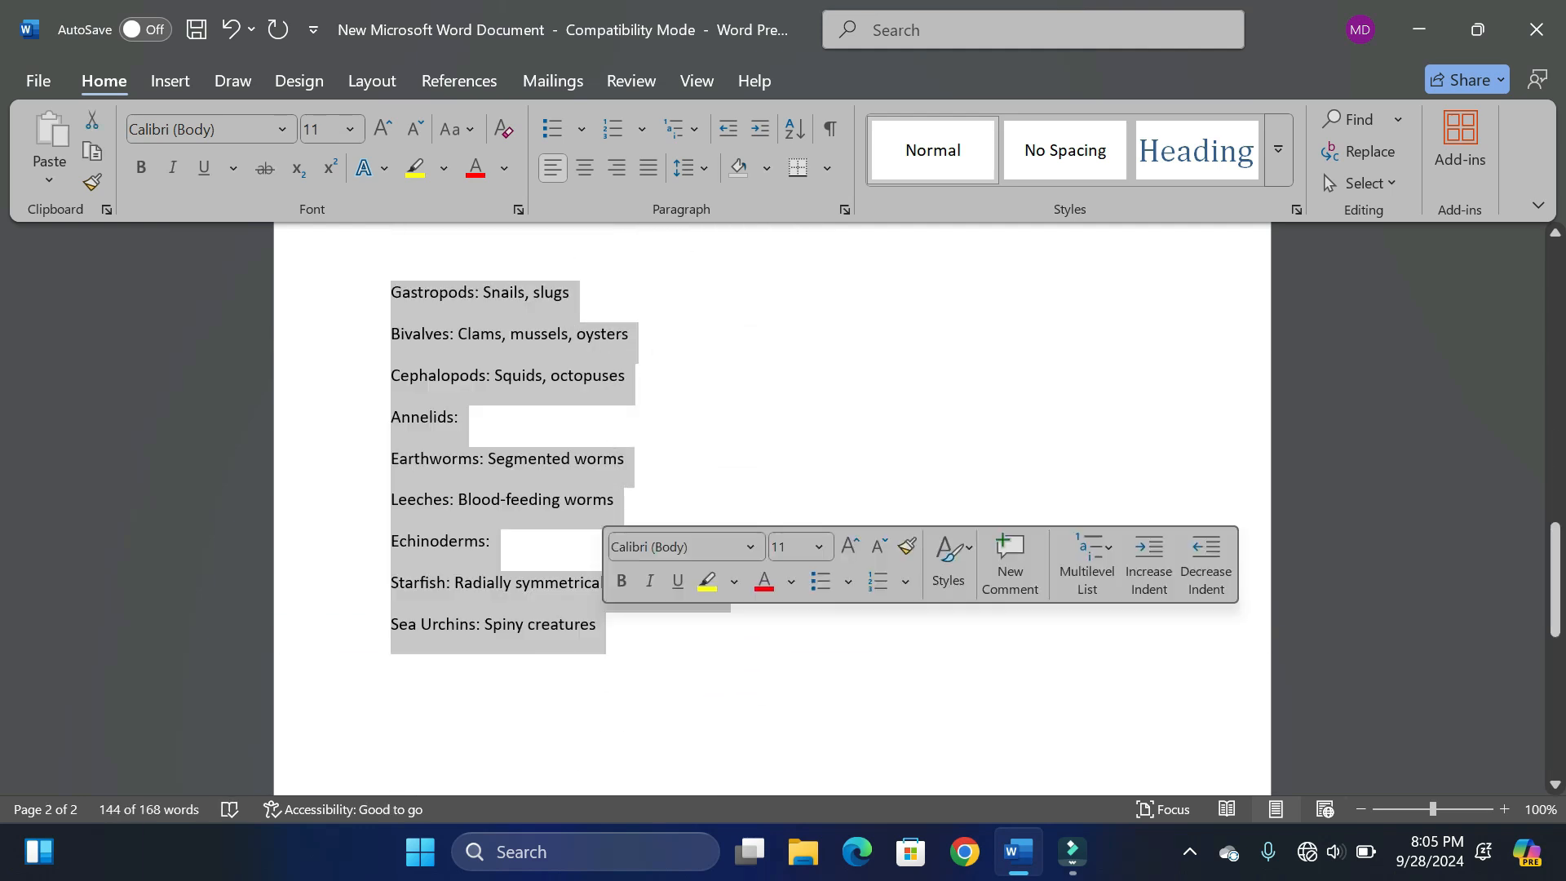
pyautogui.click(677, 129)
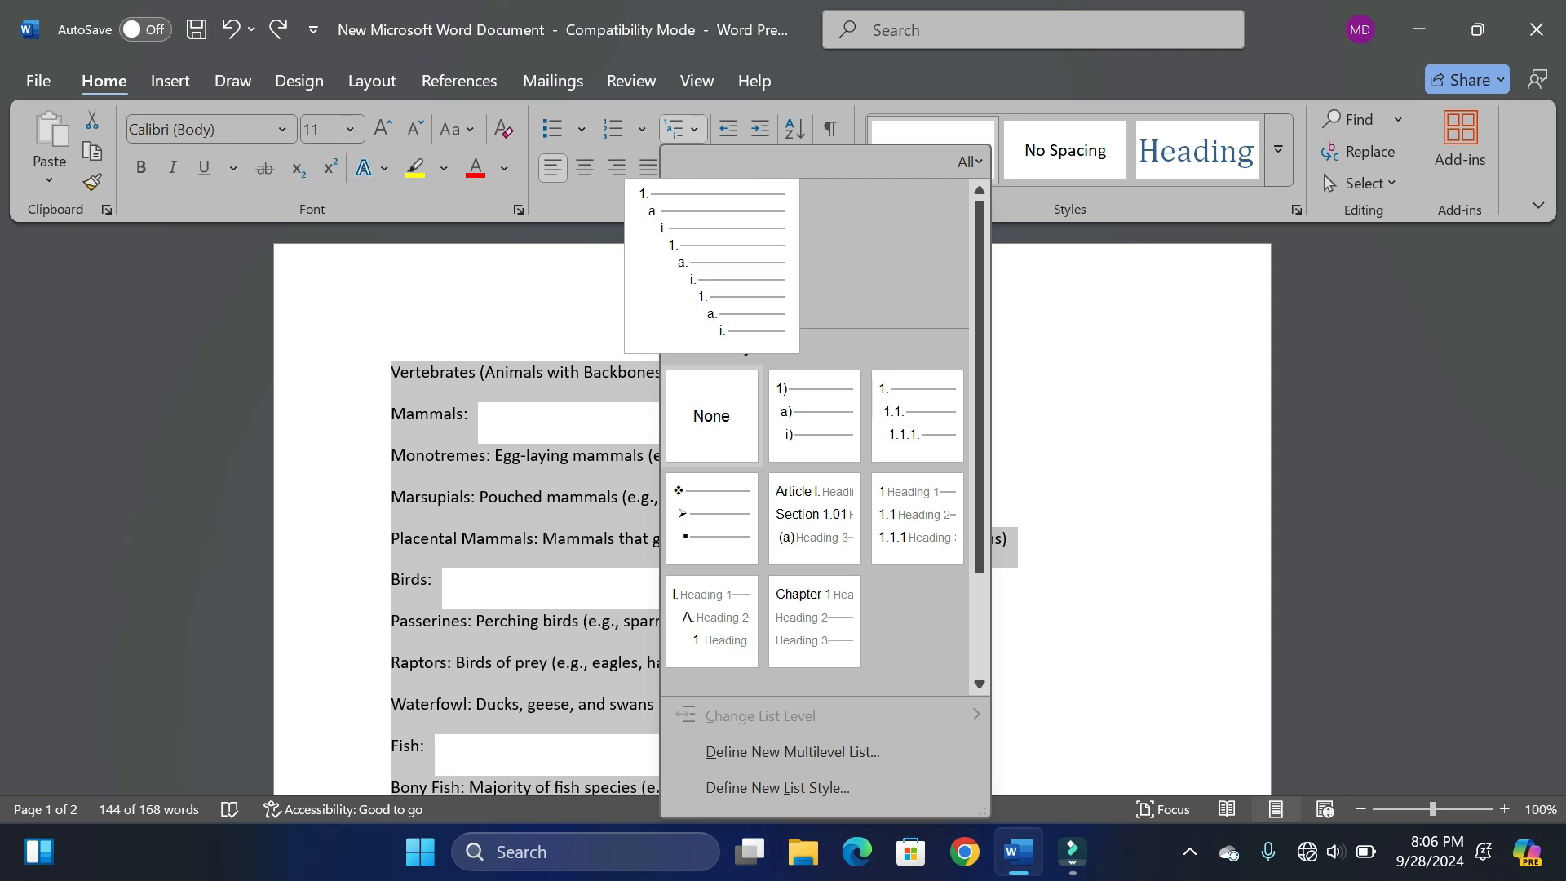
pyautogui.click(711, 265)
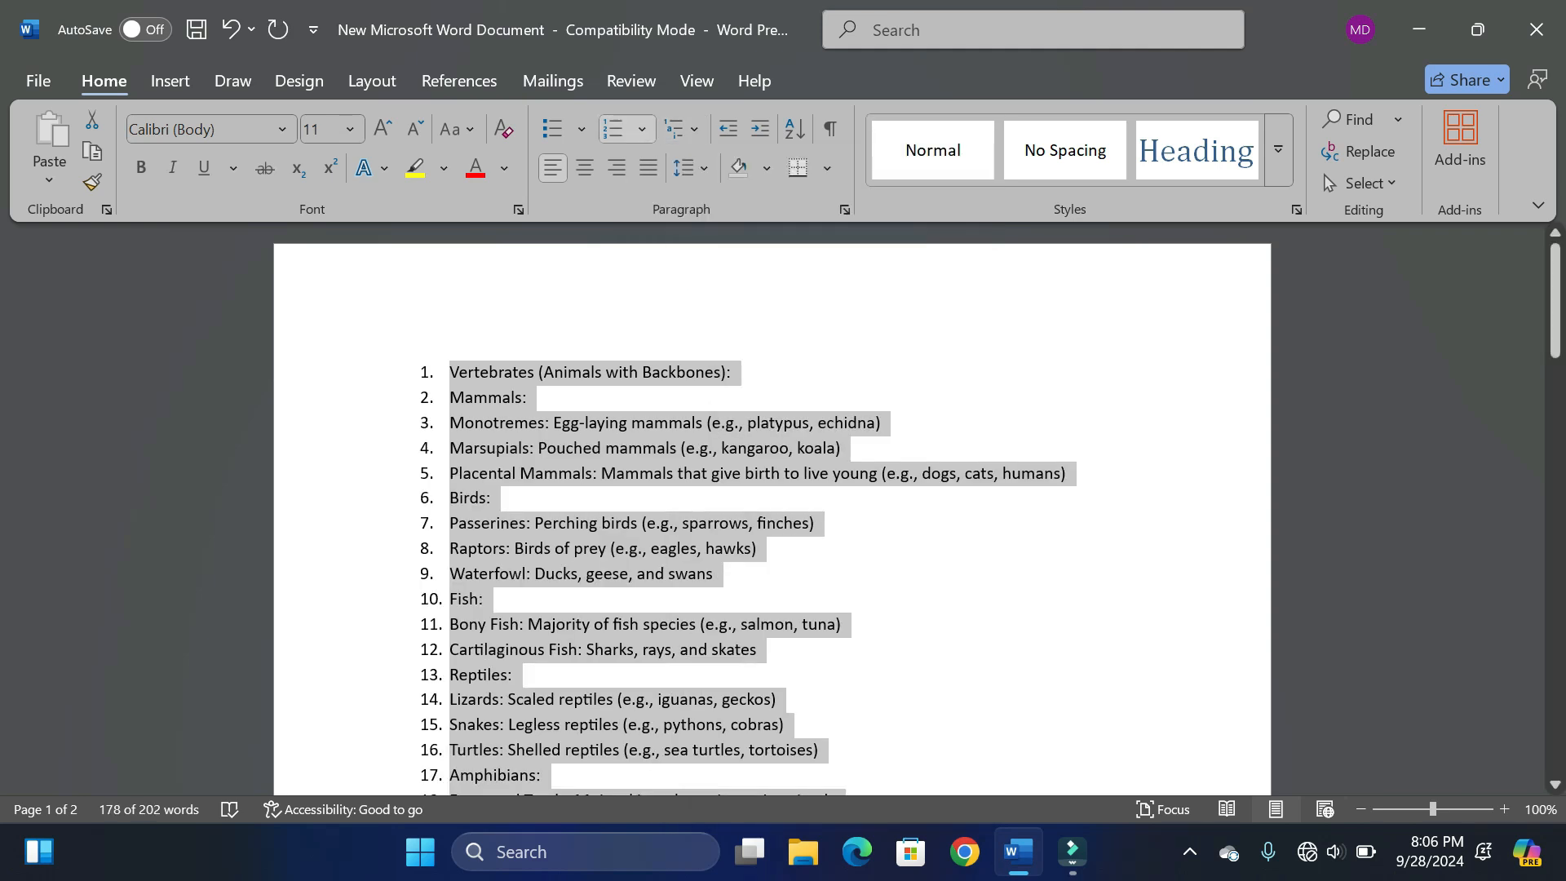
# - Demote Mammals to the second list level and Monotremes, Marsupials and Placental Mammals to the third level
pyautogui.moveTo(1555, 284)
pyautogui.mouseDown()
pyautogui.moveTo(1555, 401)
pyautogui.moveTo(1555, 283)
pyautogui.mouseUp()
pyautogui.click(676, 372)
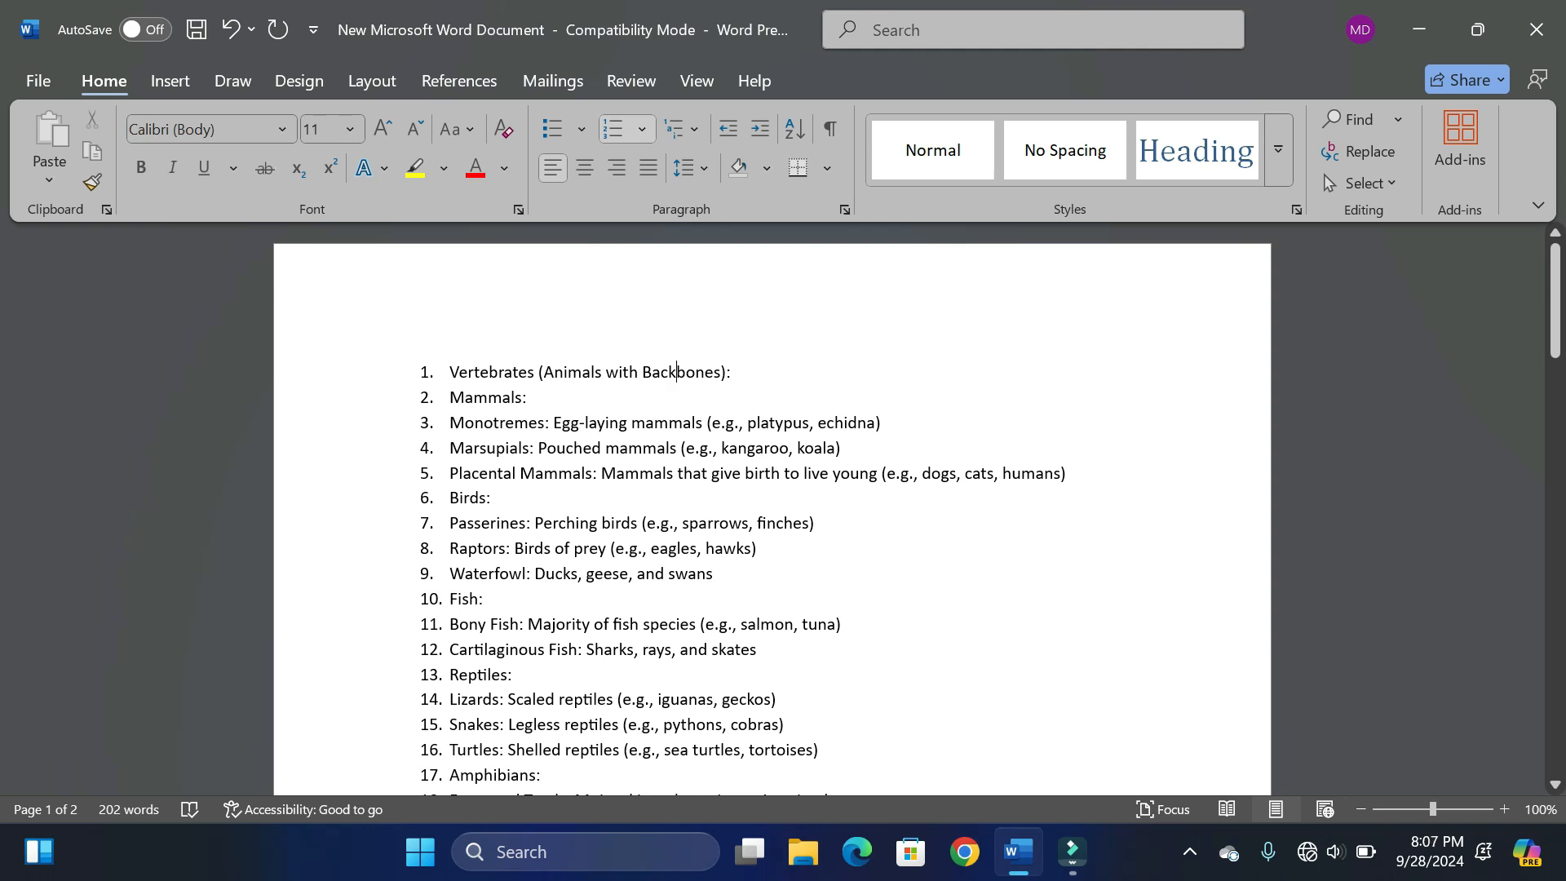
pyautogui.press('Tab')
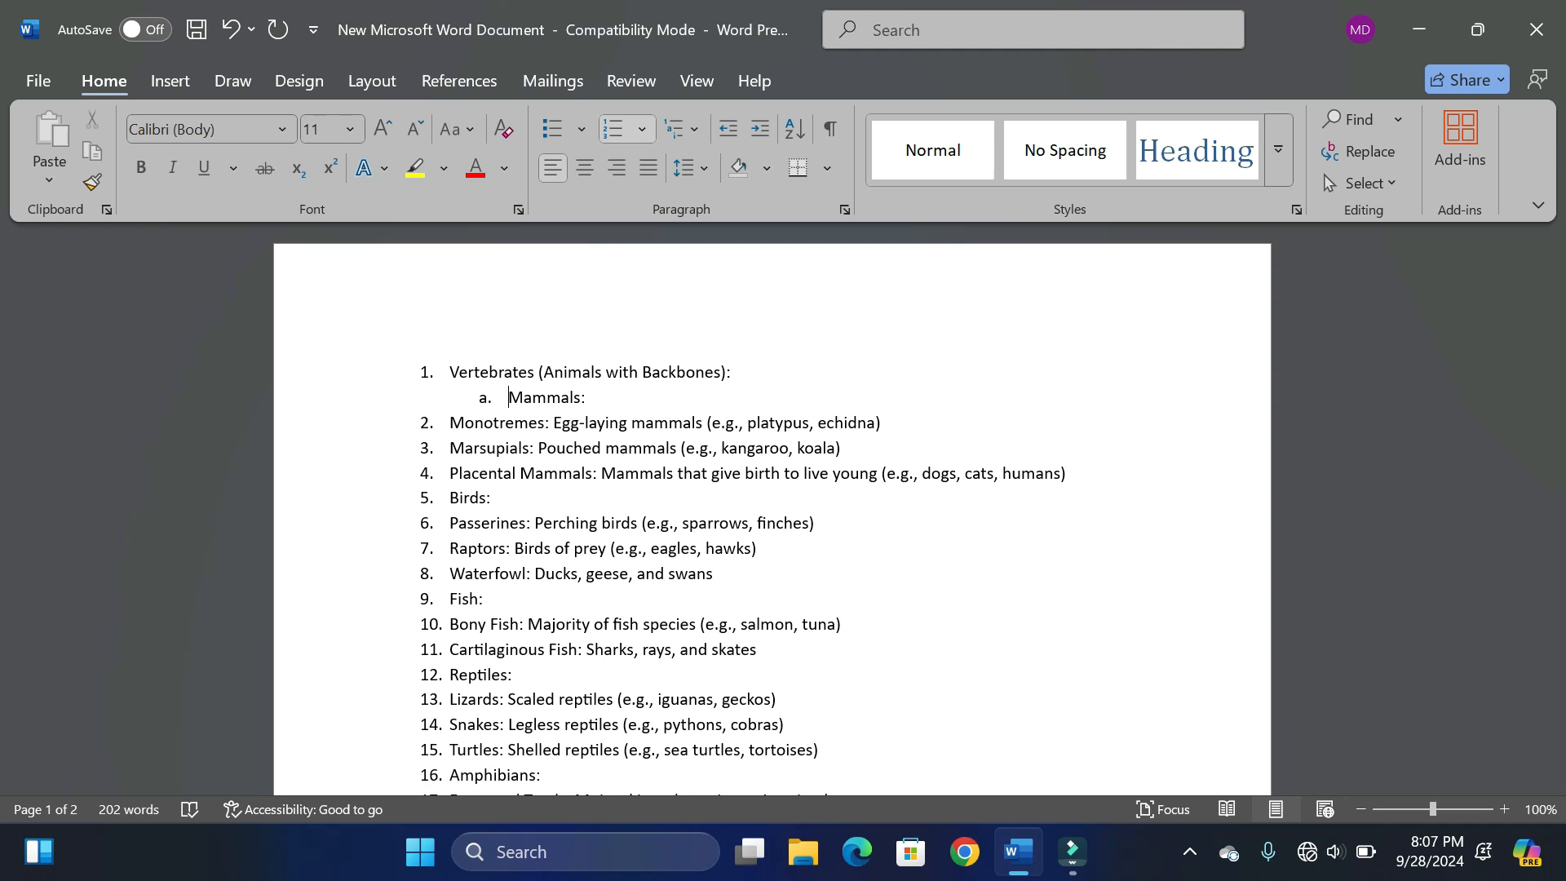
pyautogui.press('Down')
pyautogui.press('Tab')
pyautogui.press('Tab')
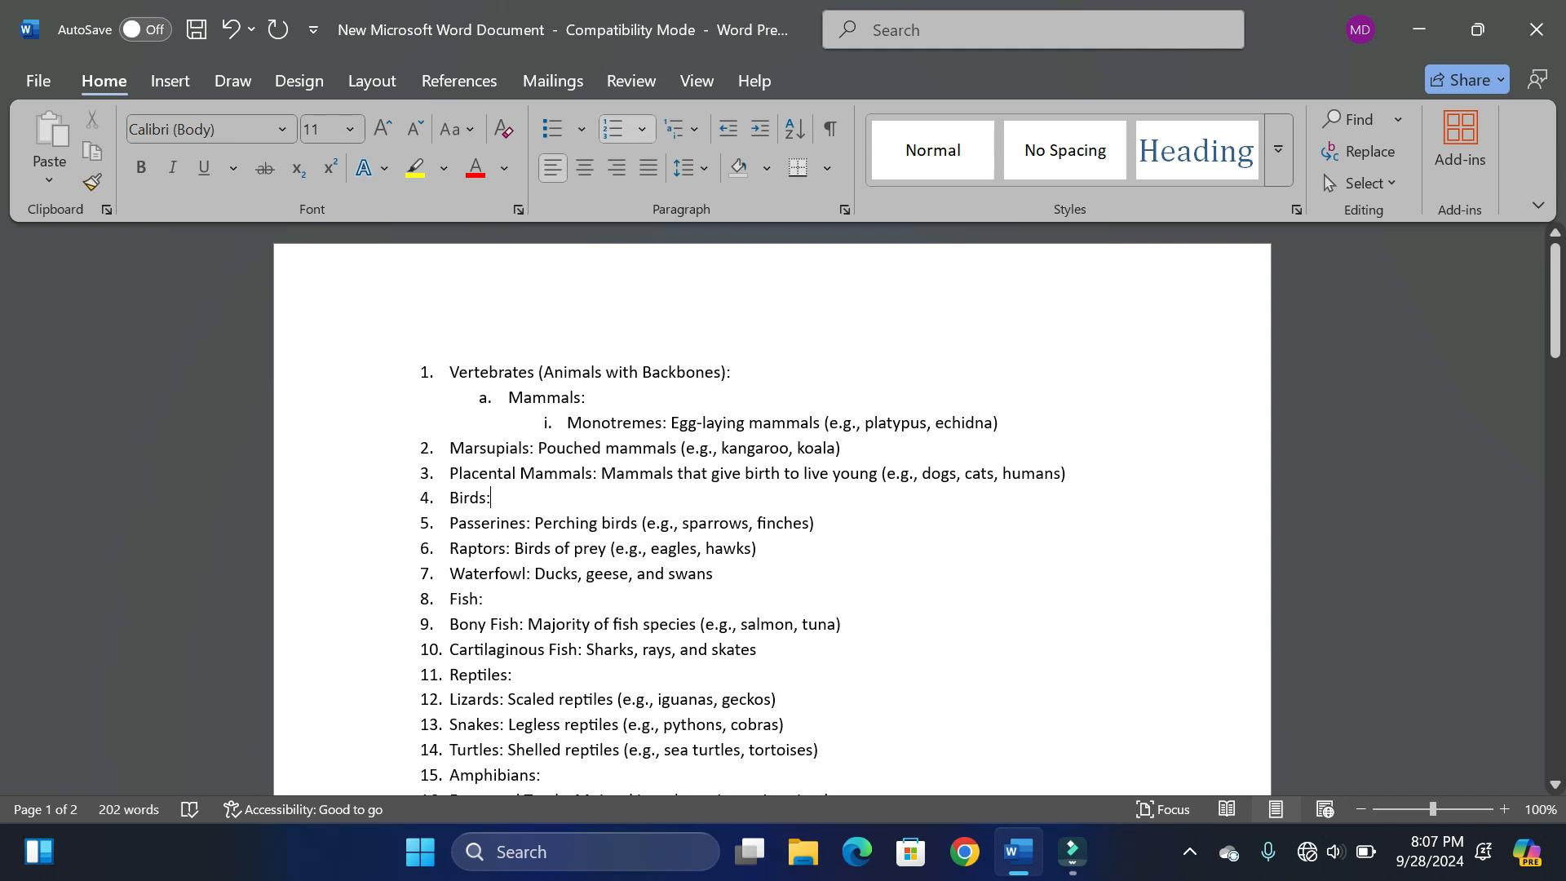
pyautogui.moveTo(451, 448); pyautogui.dragTo(1074, 474)
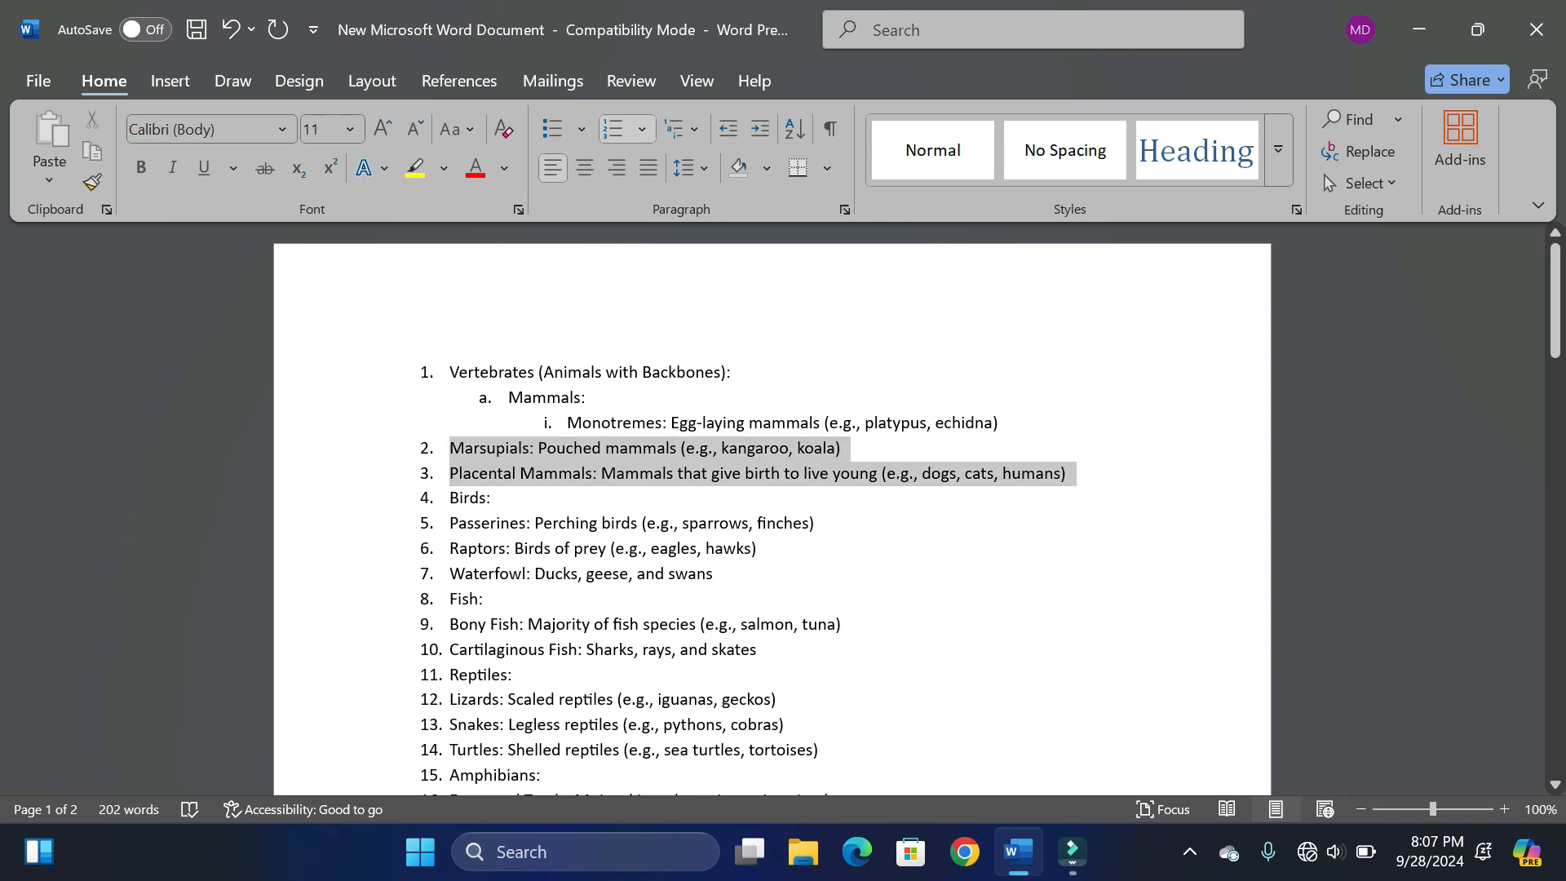
pyautogui.press('Tab')
pyautogui.press('Tab')
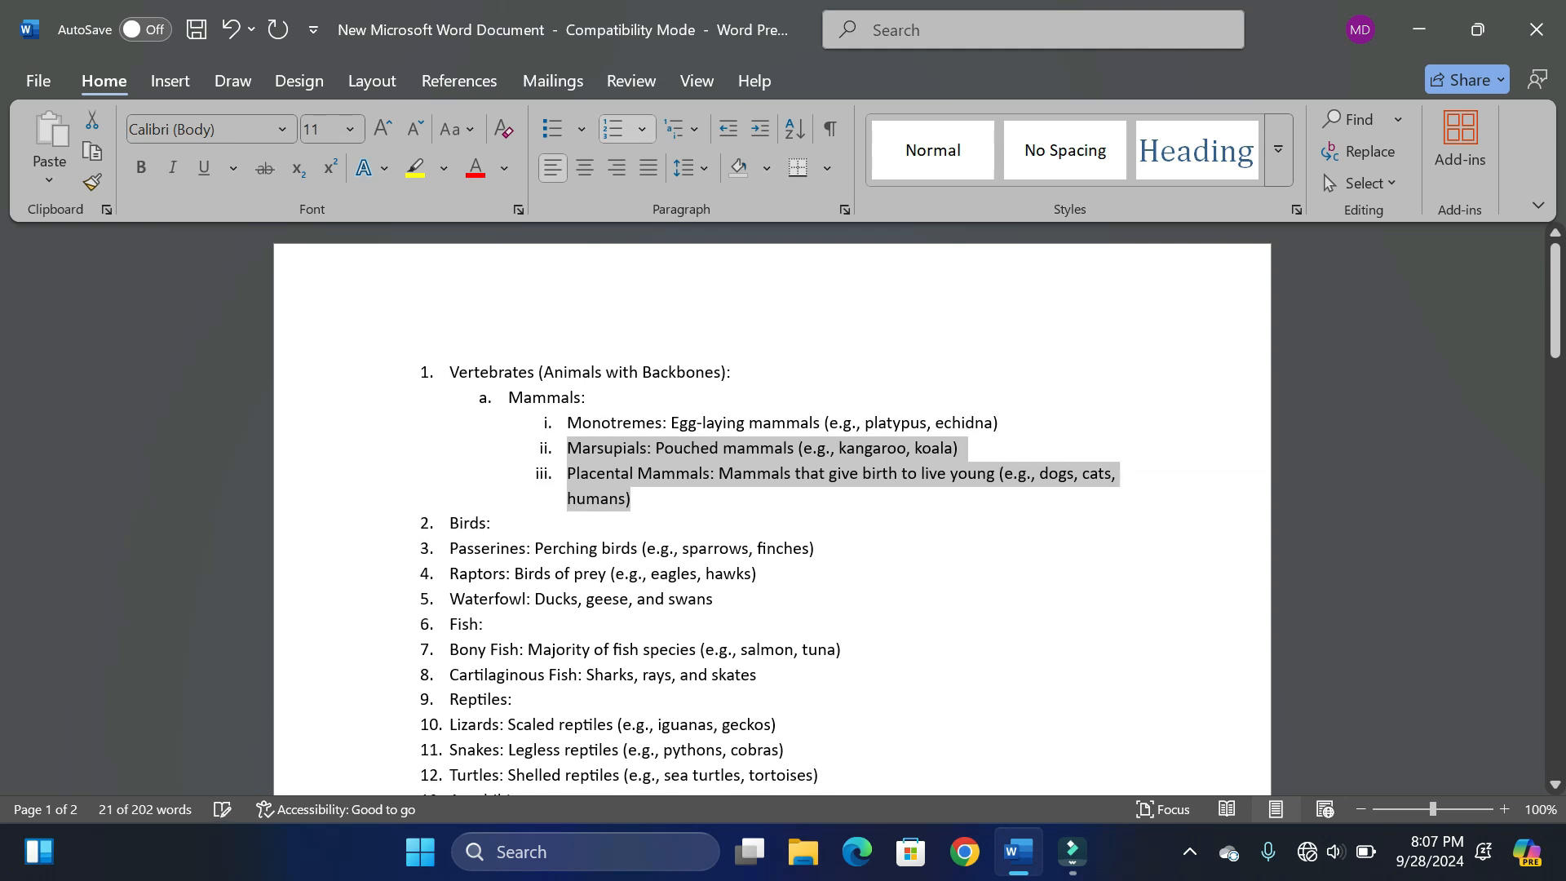
# - Demote Birds to the second list level and Passerines, Raptors and Waterfowl to the third level
pyautogui.click(816, 548)
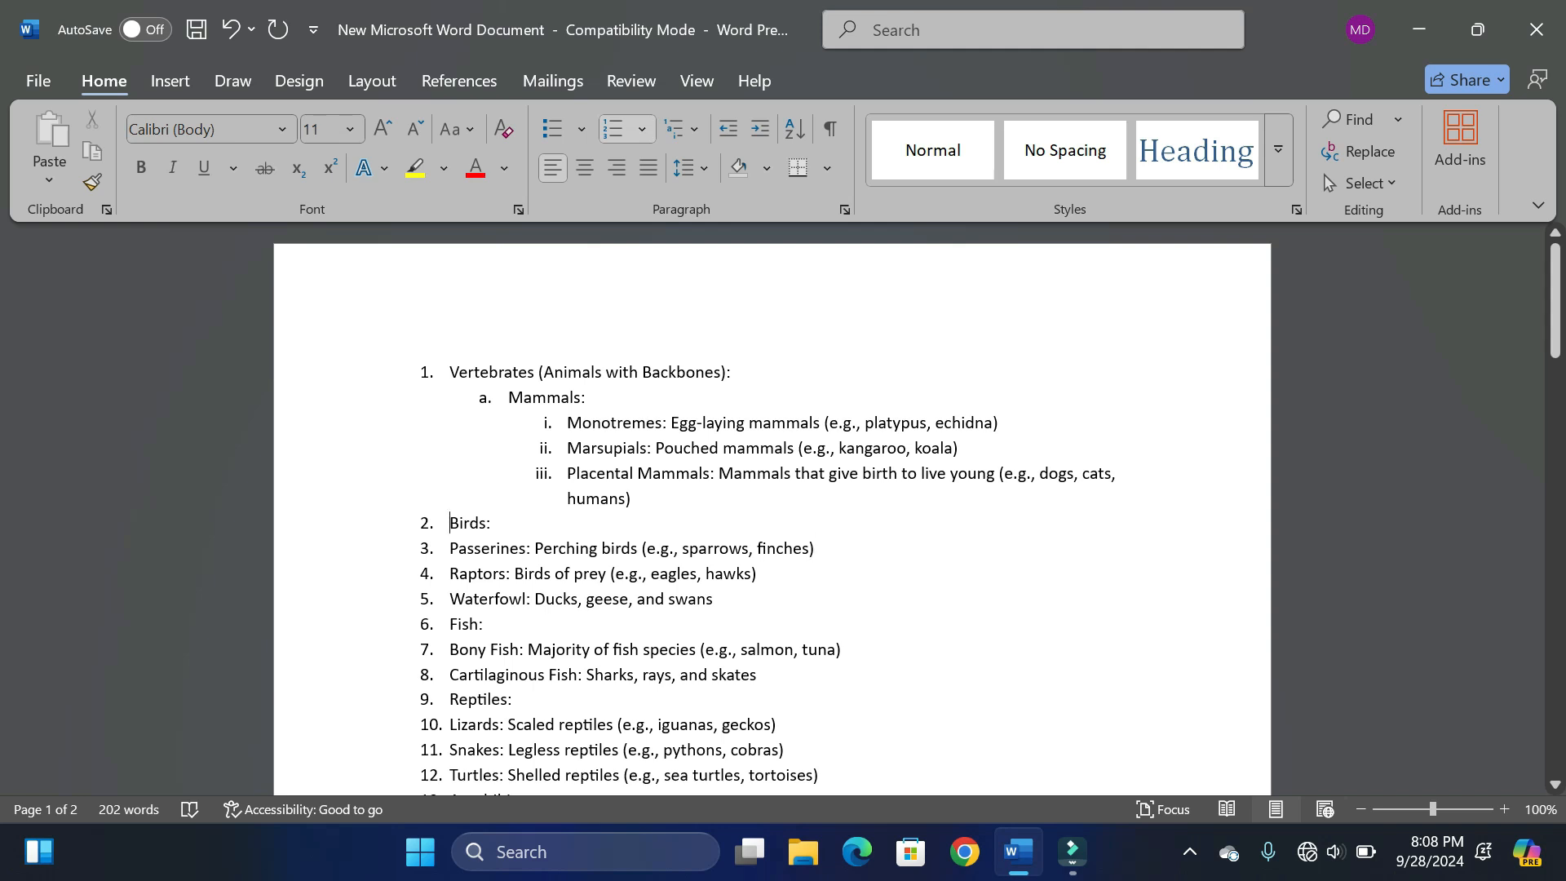
pyautogui.press('Tab')
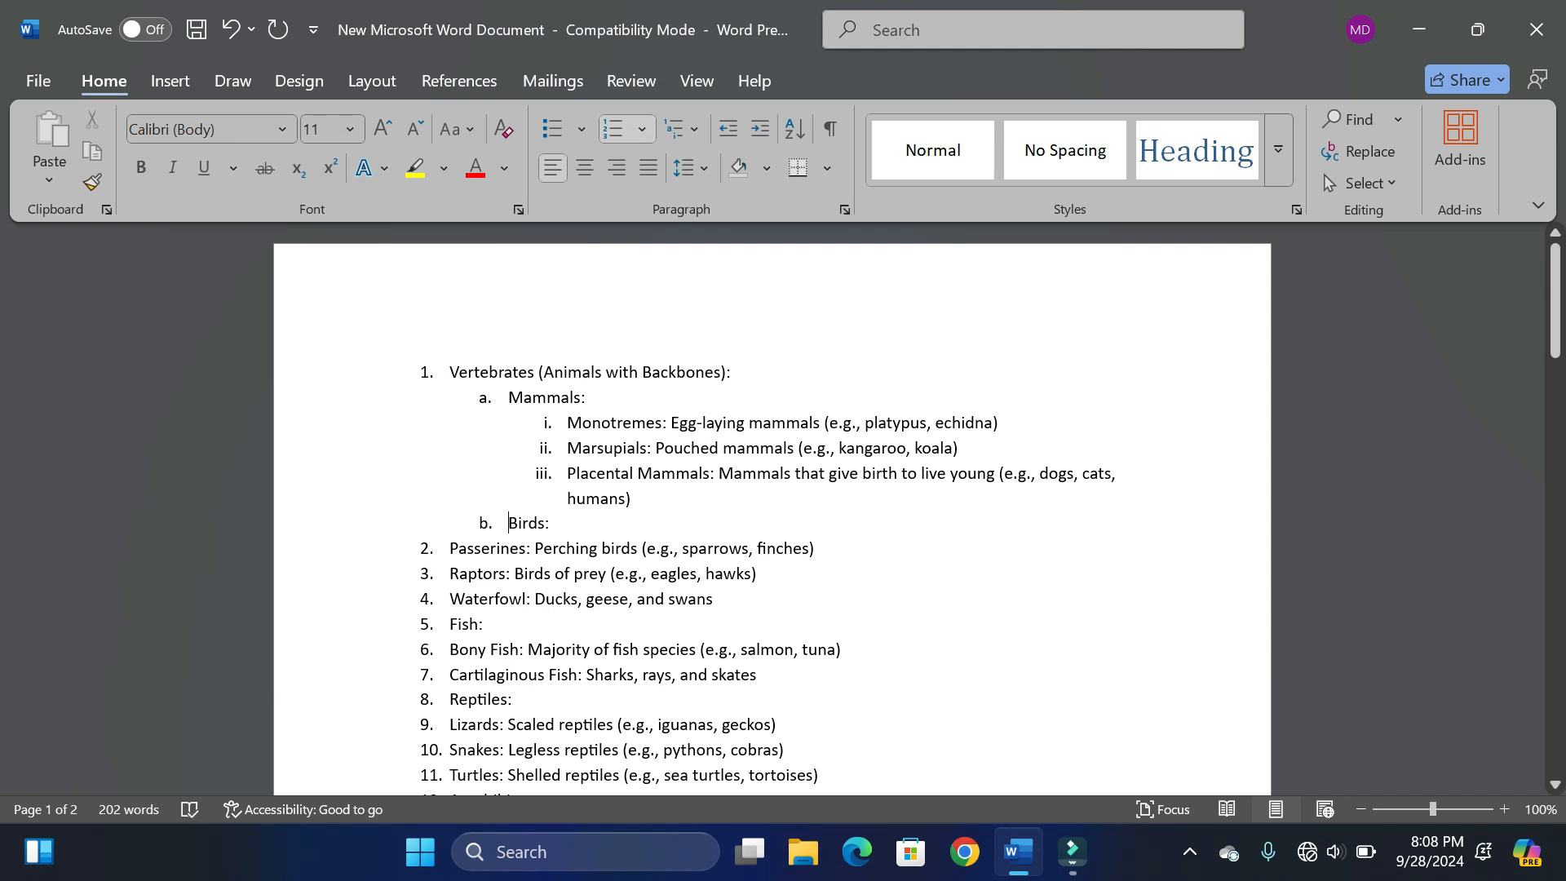
pyautogui.moveTo(451, 549); pyautogui.dragTo(723, 599)
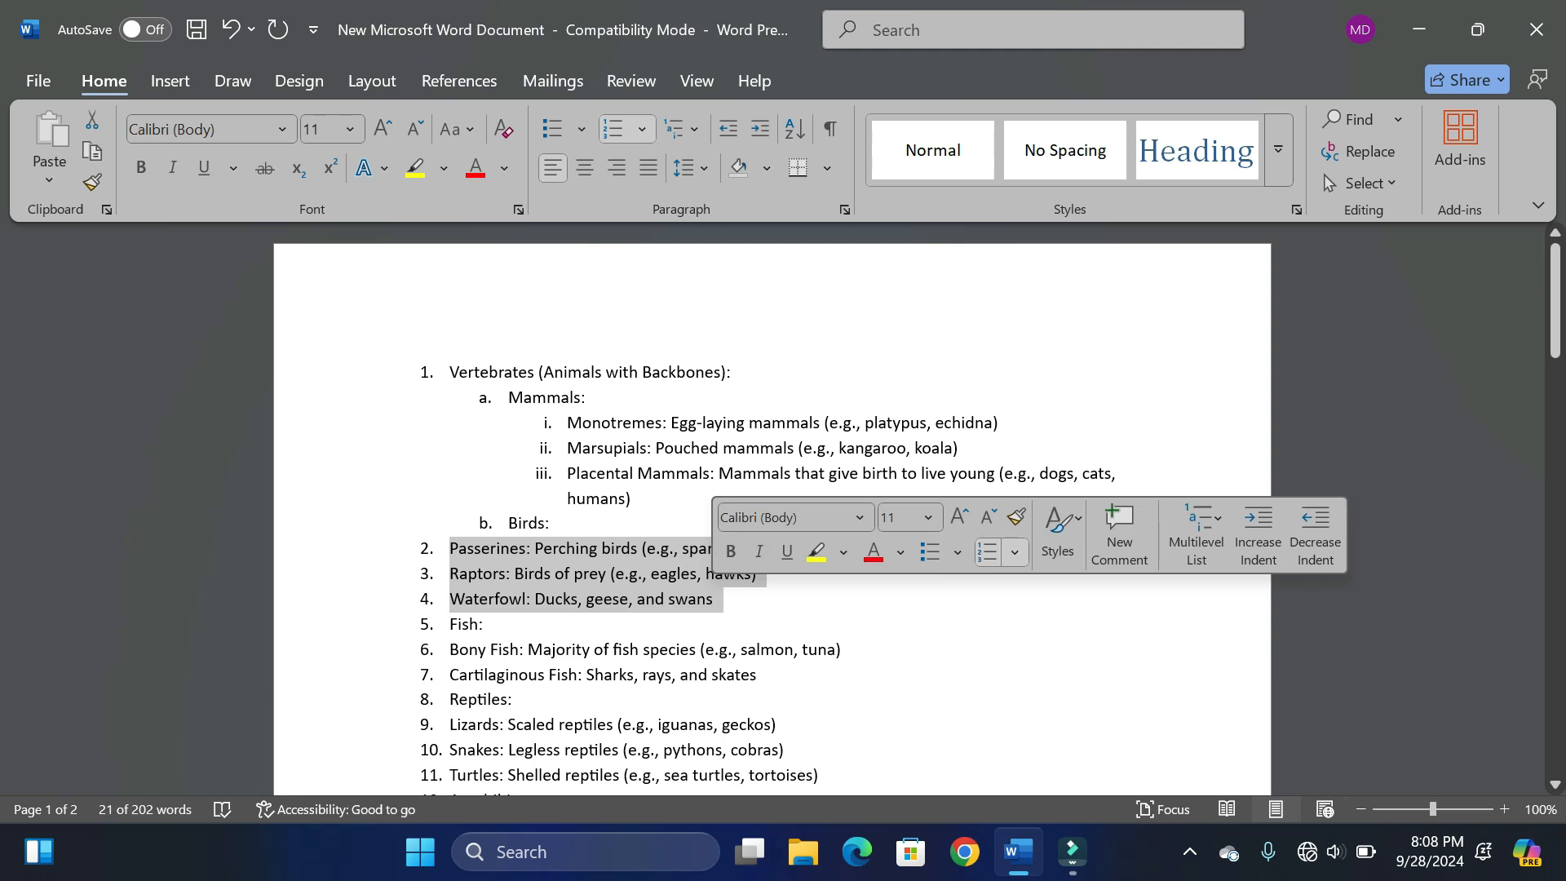
pyautogui.press('Tab')
pyautogui.press('Tab')
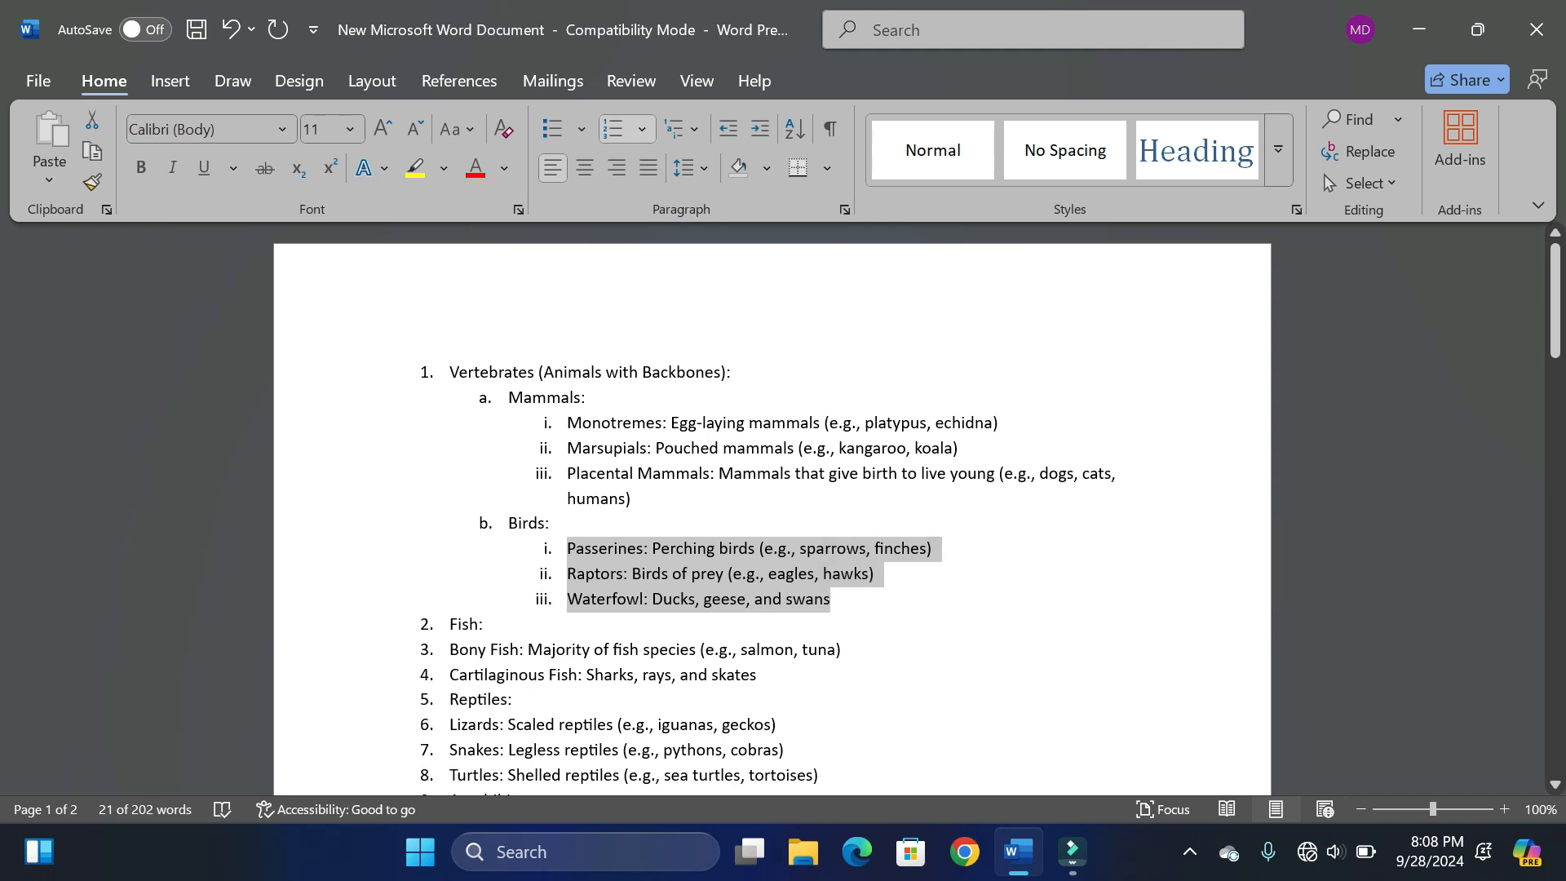
pyautogui.click(963, 600)
pyautogui.moveTo(1556, 324); pyautogui.dragTo(1556, 386)
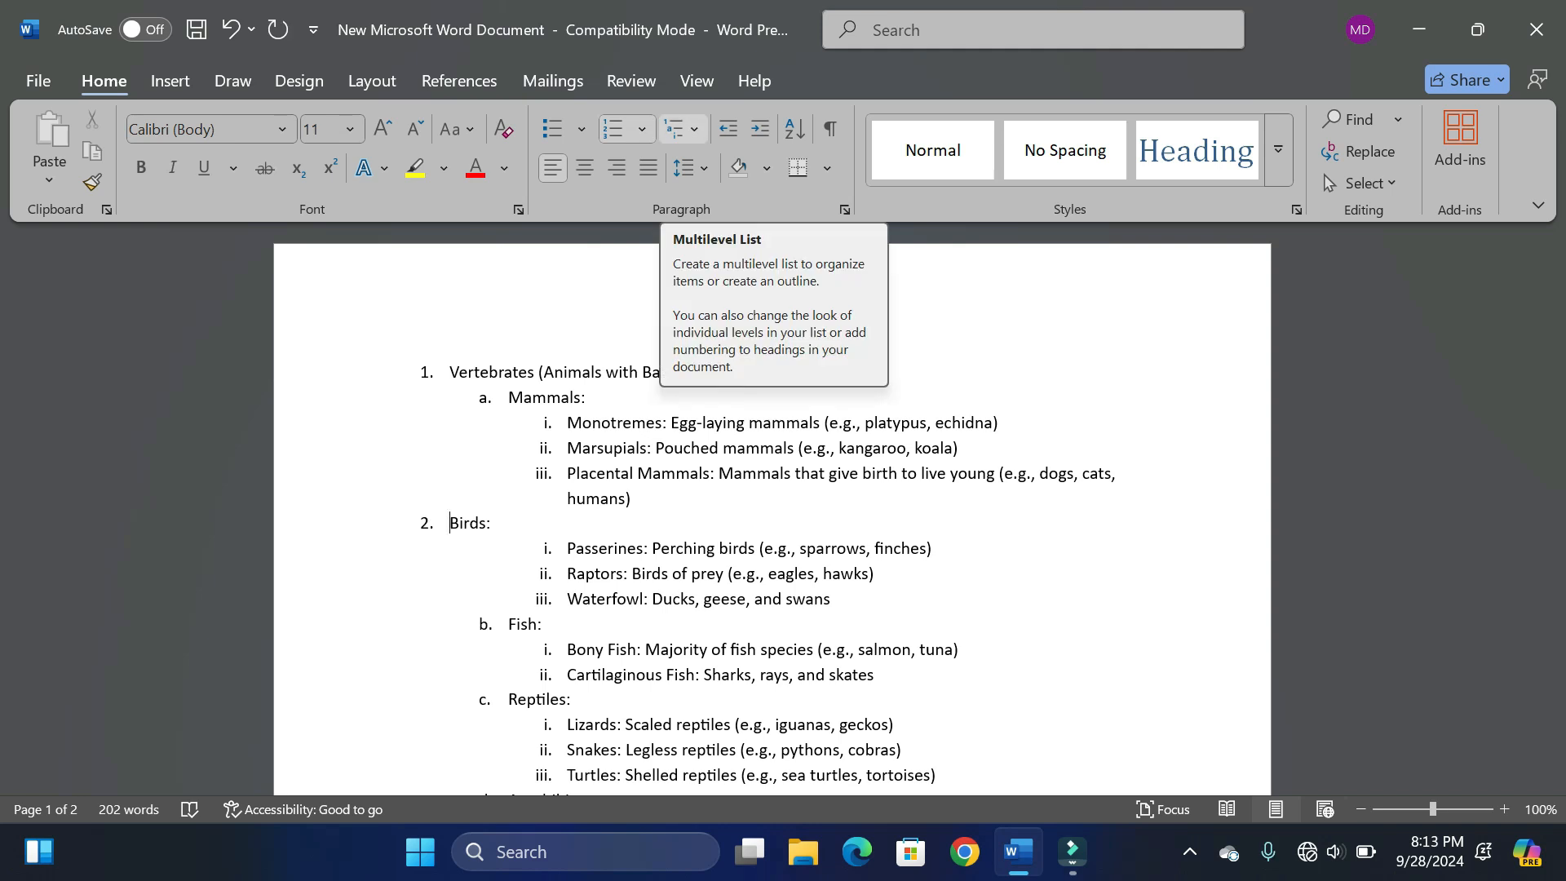
# - Change the Birds item to list level 2 (a.) under Vertebrates
pyautogui.click(677, 129)
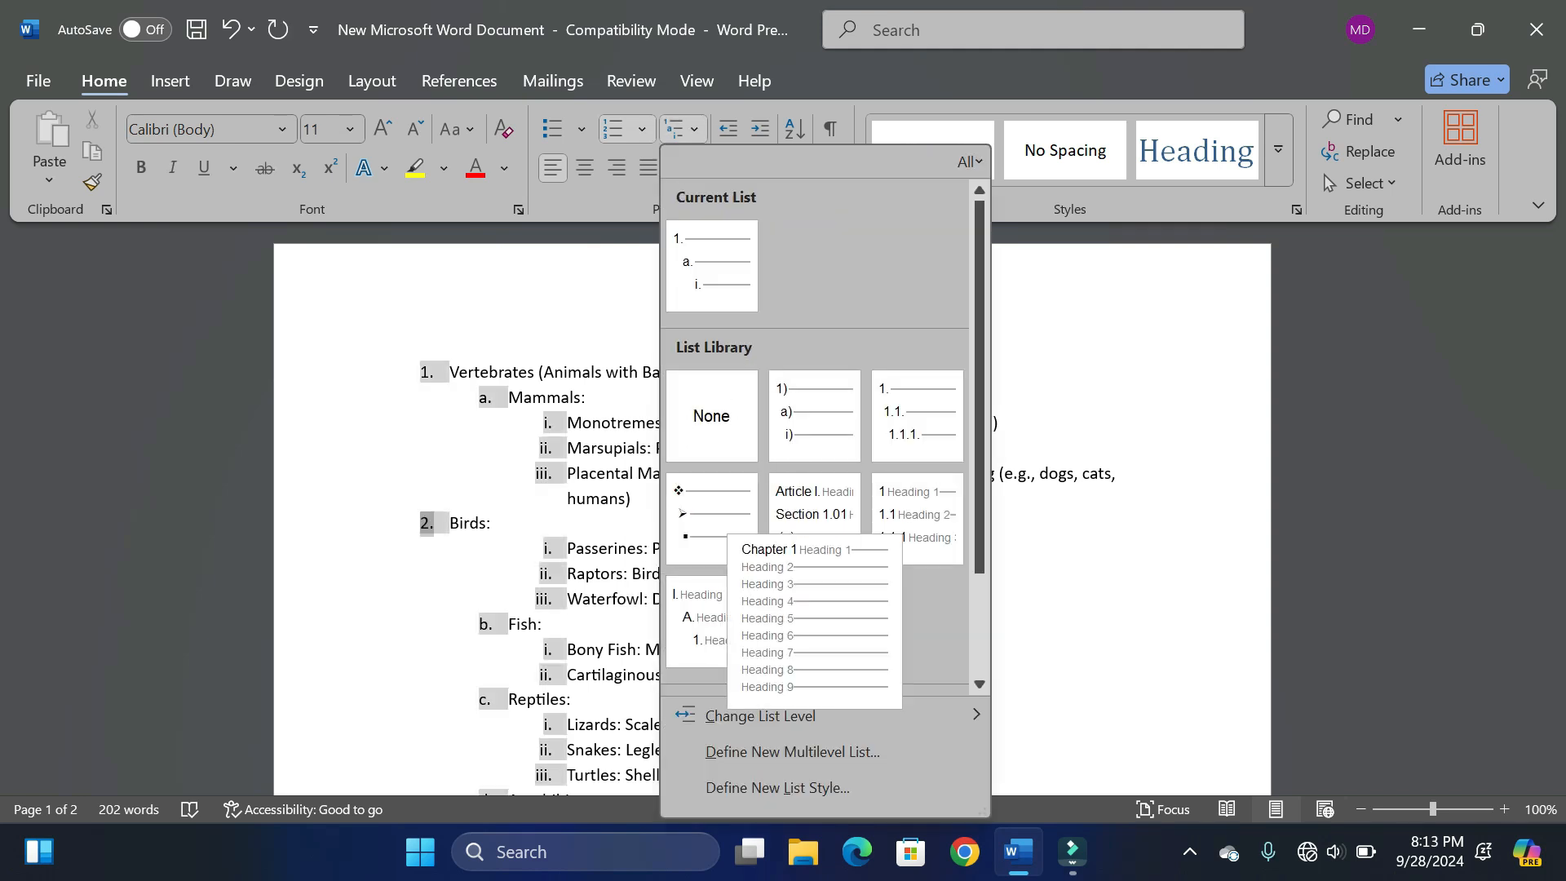
pyautogui.moveTo(758, 715)
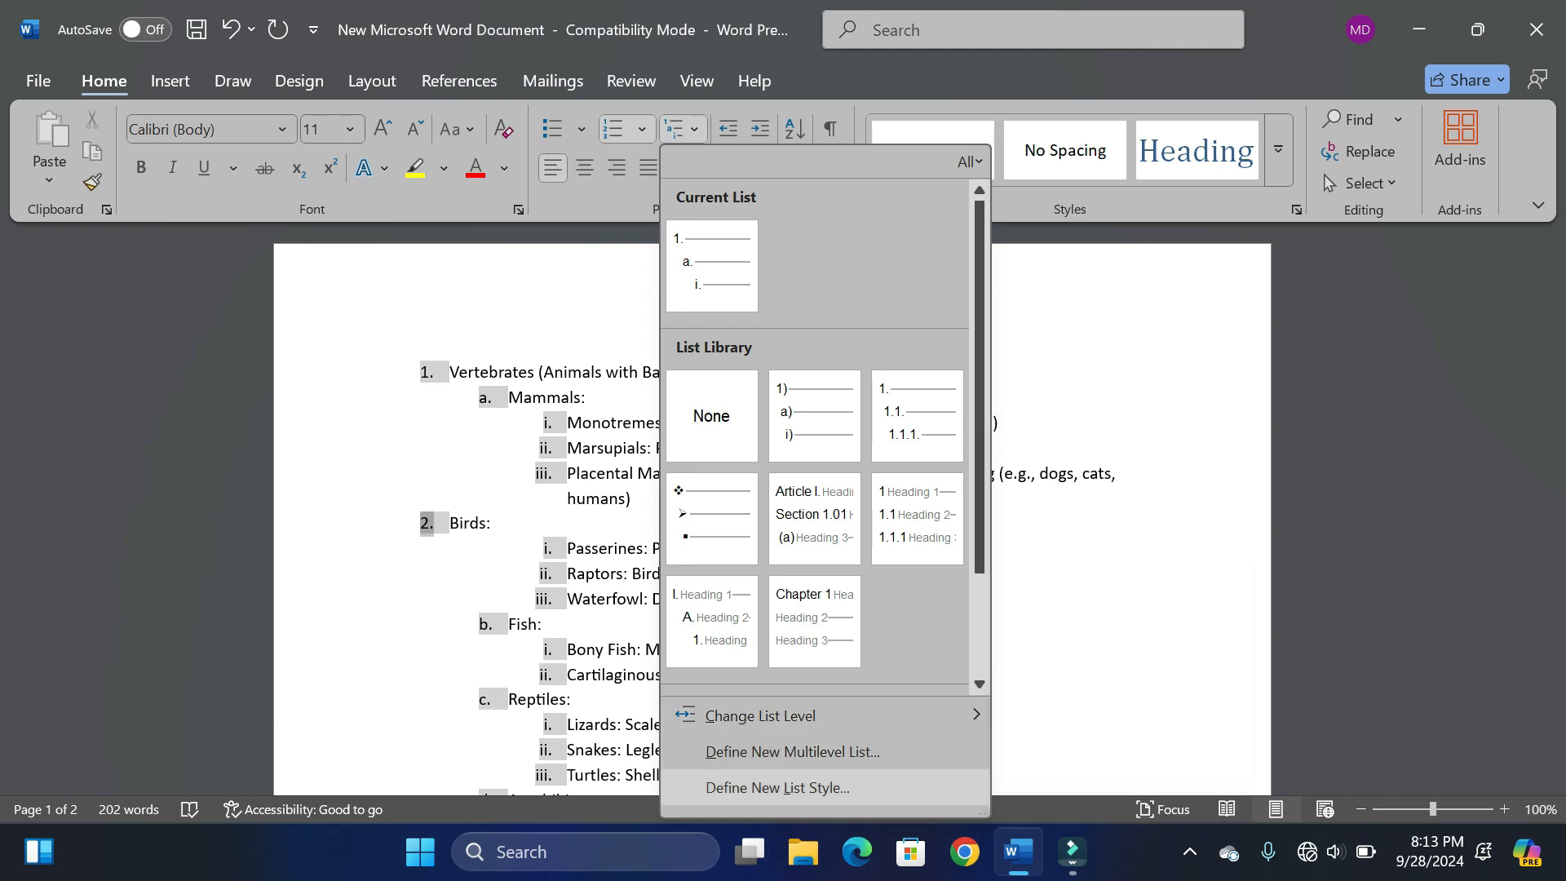
pyautogui.moveTo(823, 716)
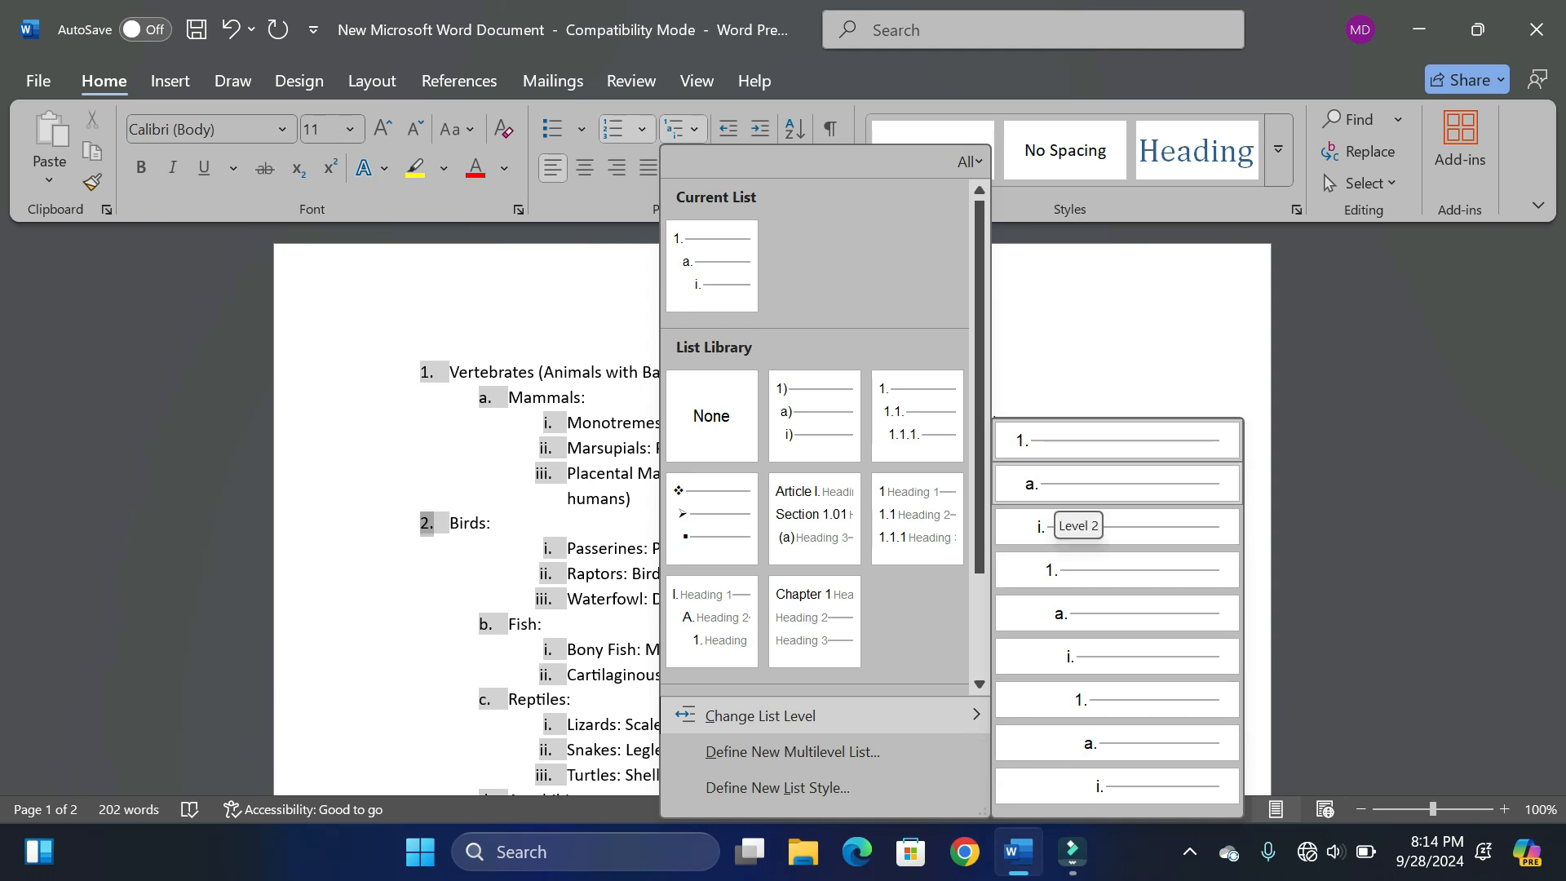
pyautogui.click(1068, 492)
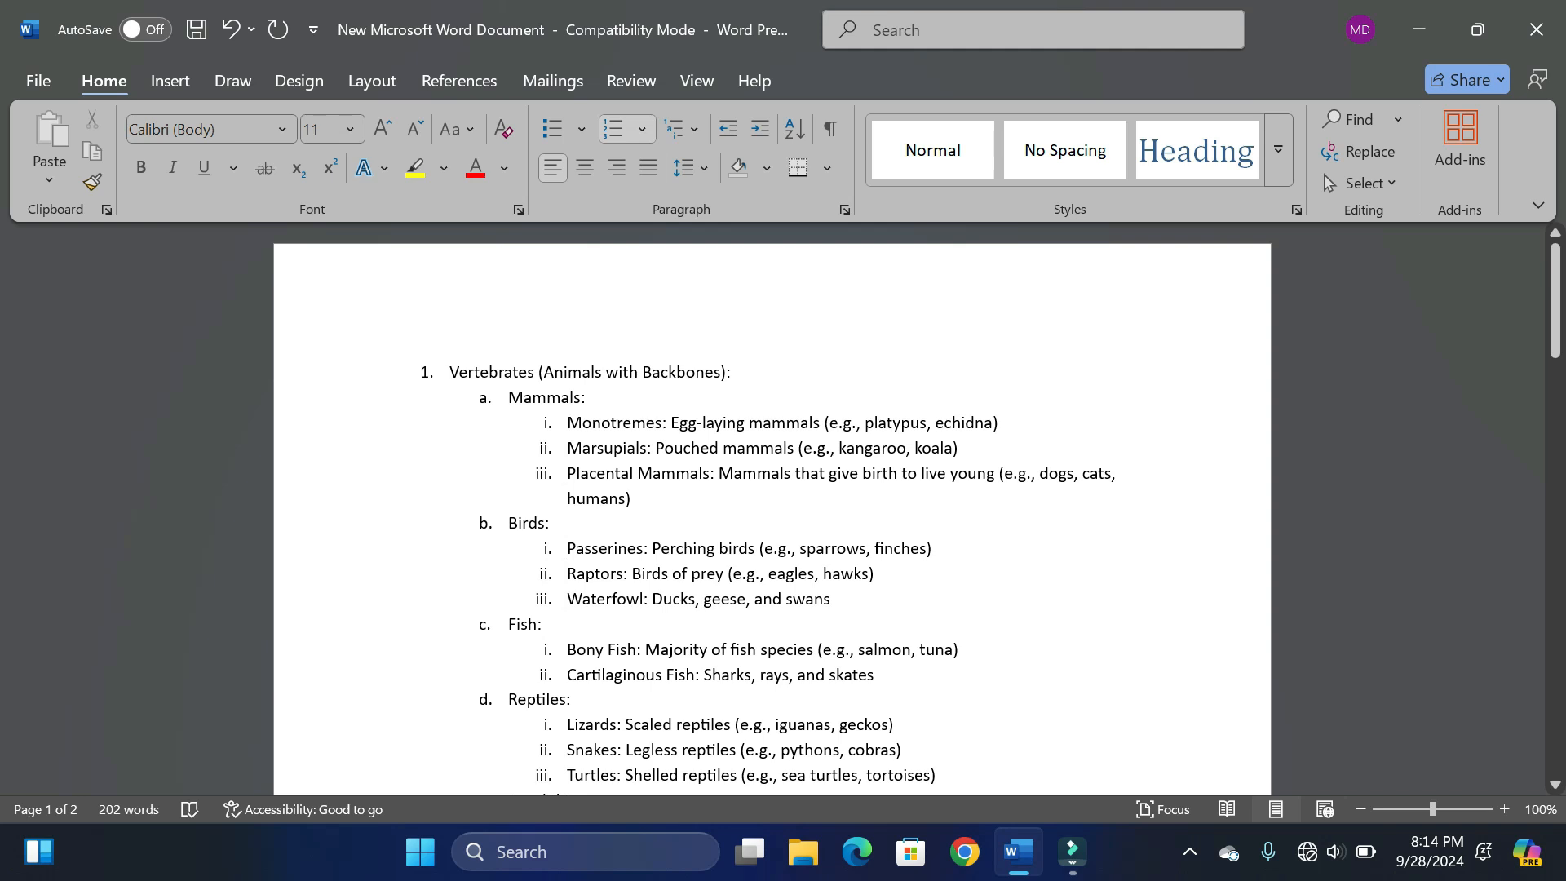
# - Start defining a new multilevel list and set its level 2 number style to I, II, III
pyautogui.click(683, 128)
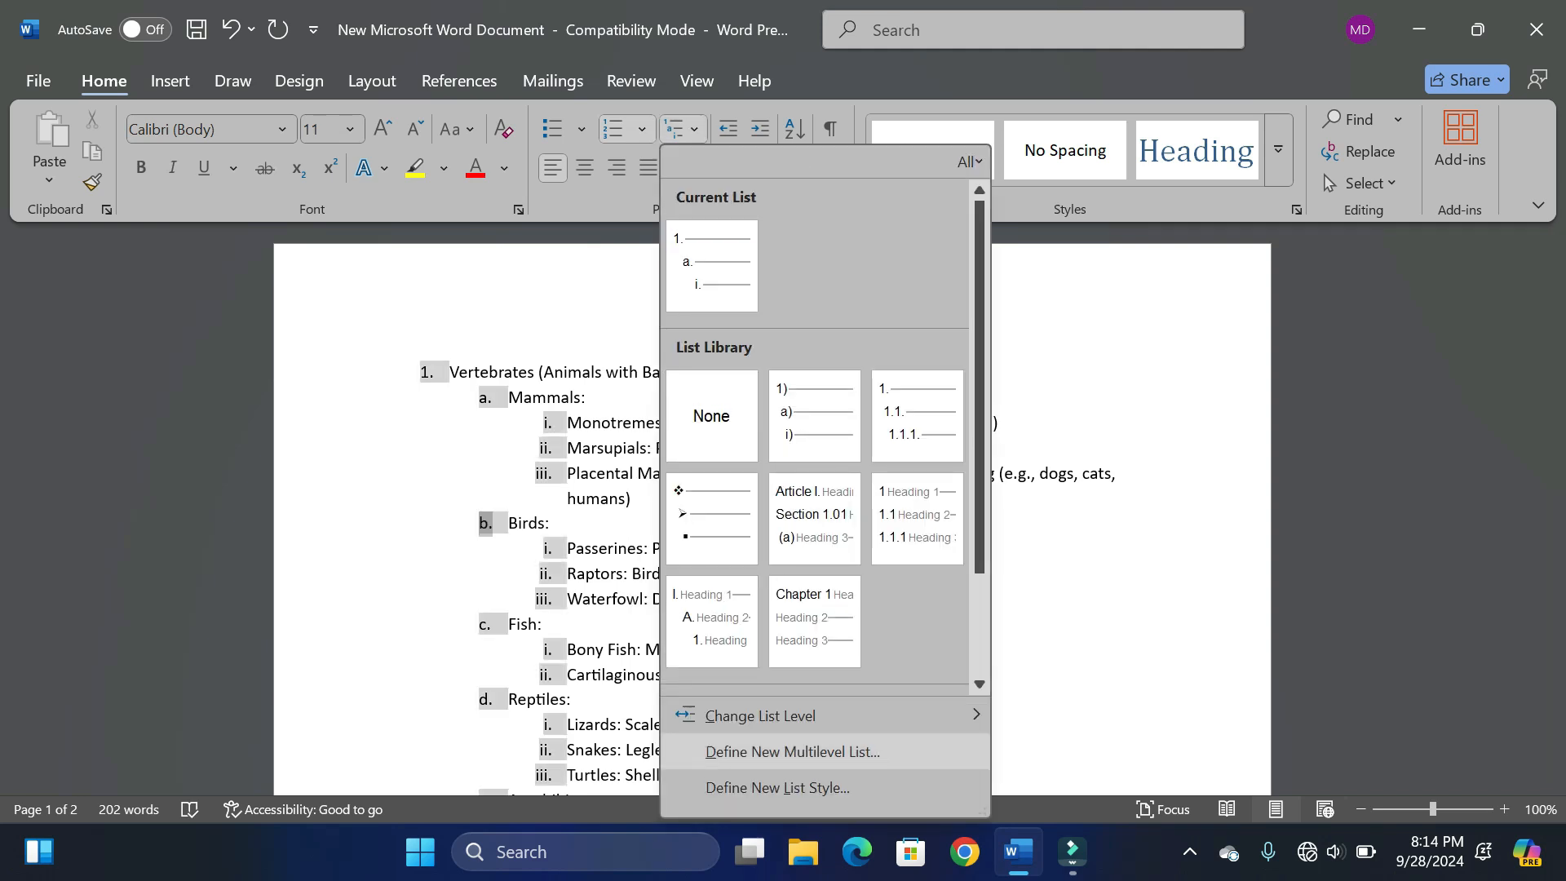
pyautogui.click(792, 752)
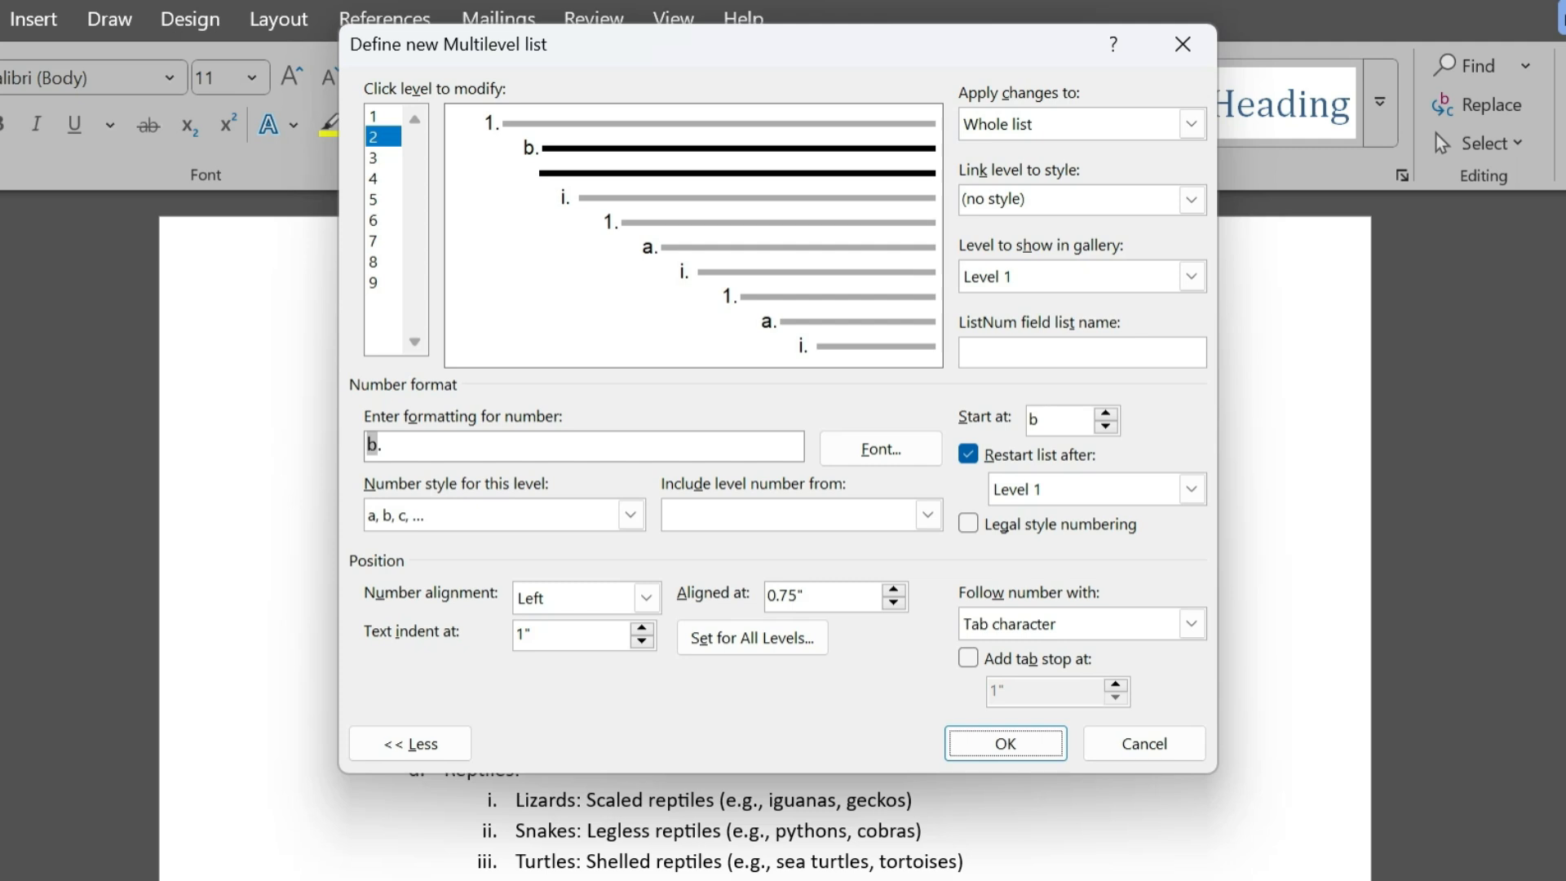
pyautogui.click(381, 116)
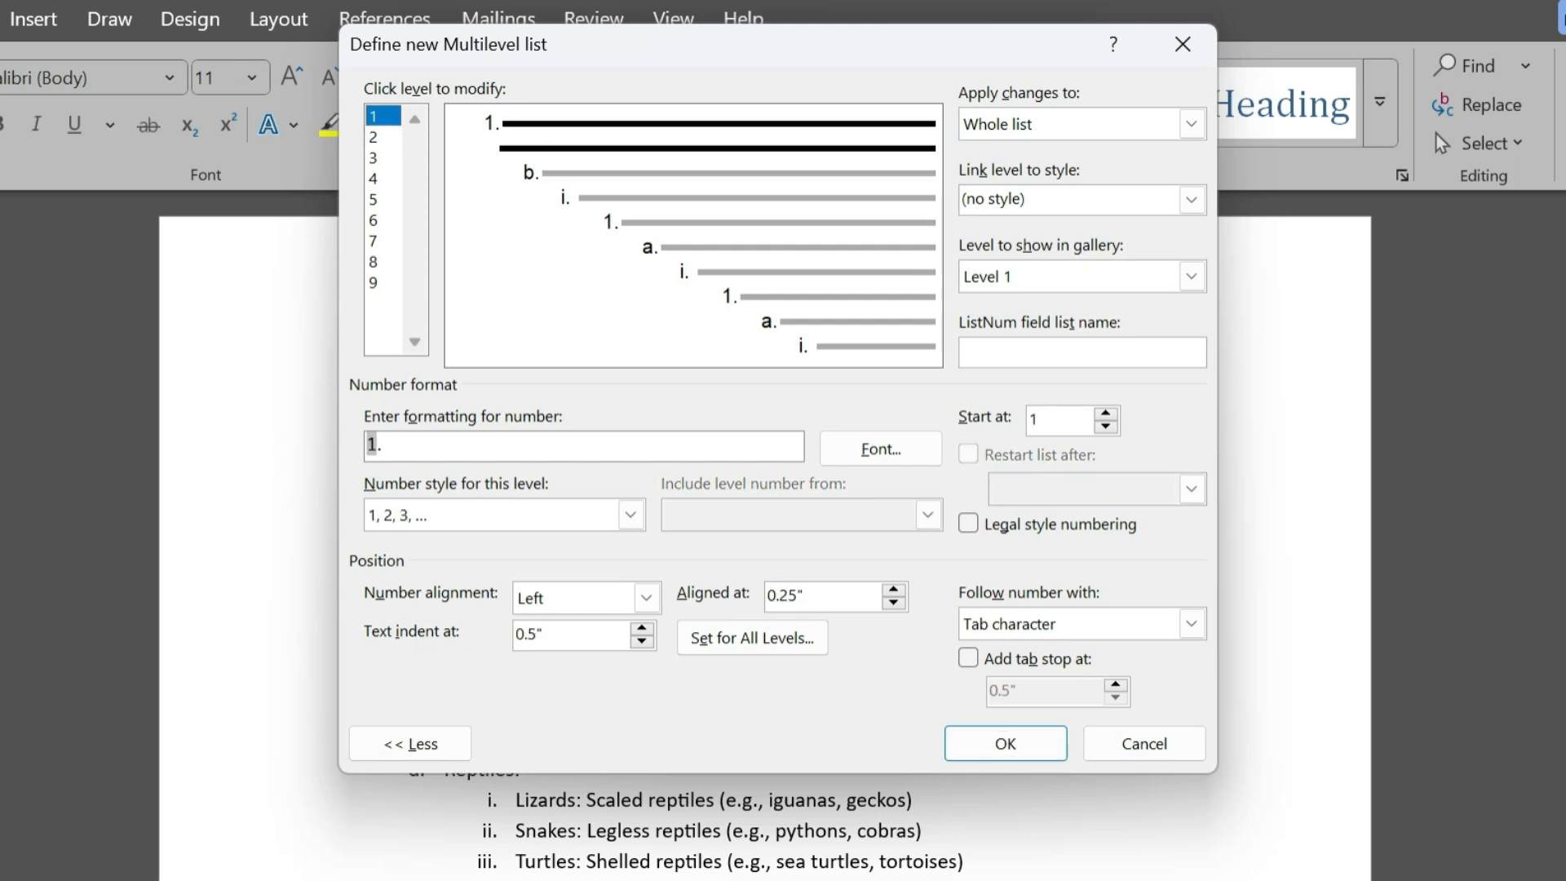
pyautogui.click(382, 137)
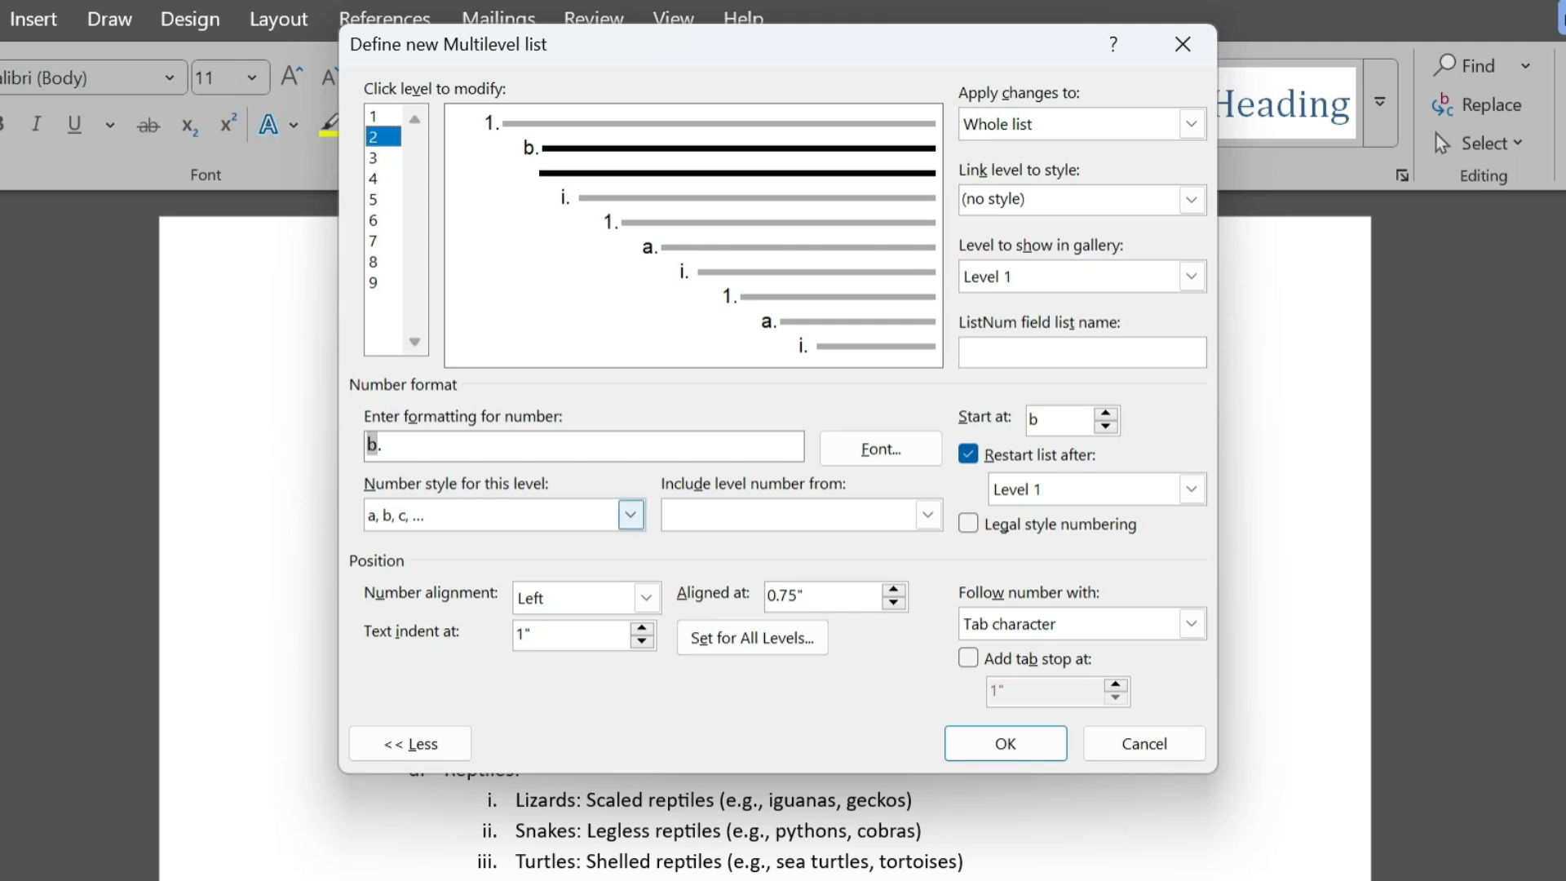
pyautogui.click(631, 515)
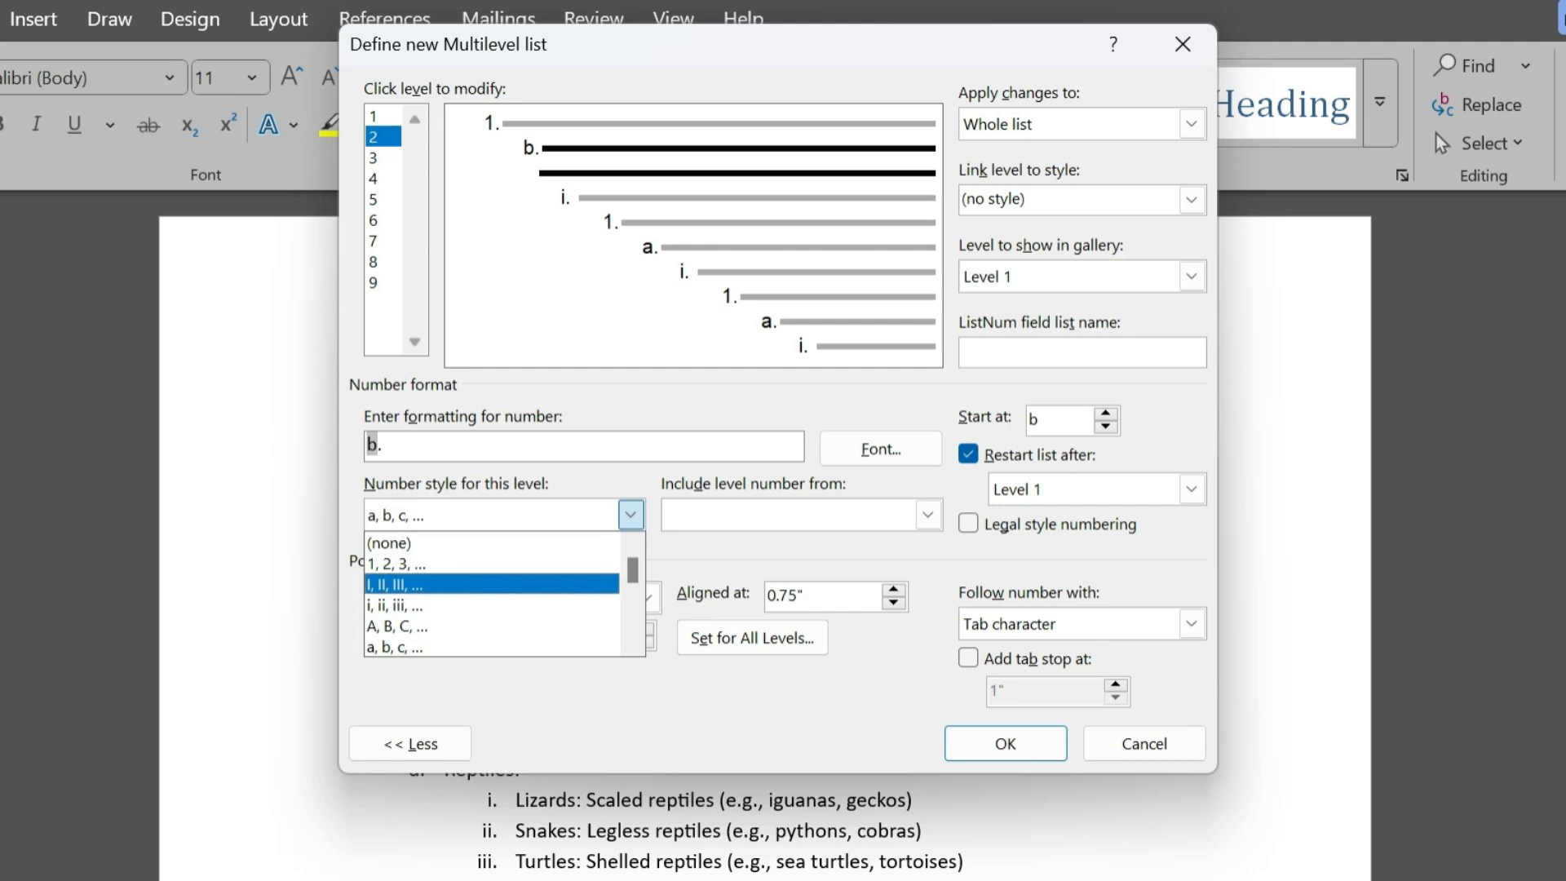
pyautogui.click(492, 584)
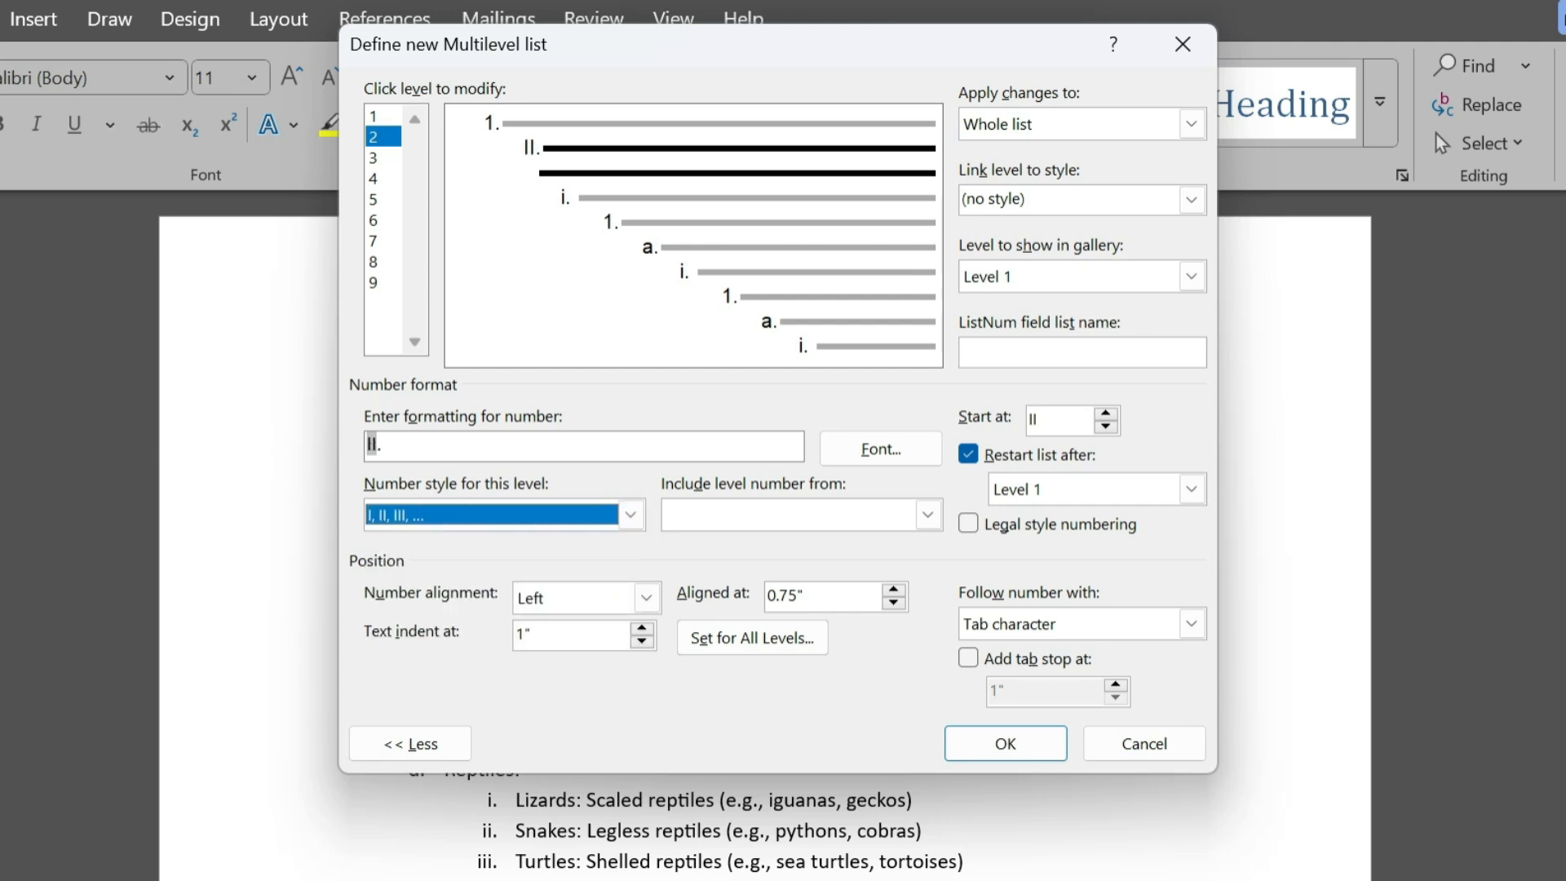
# - Set the level 3 number style of the new multilevel list to a, b, c
pyautogui.click(383, 158)
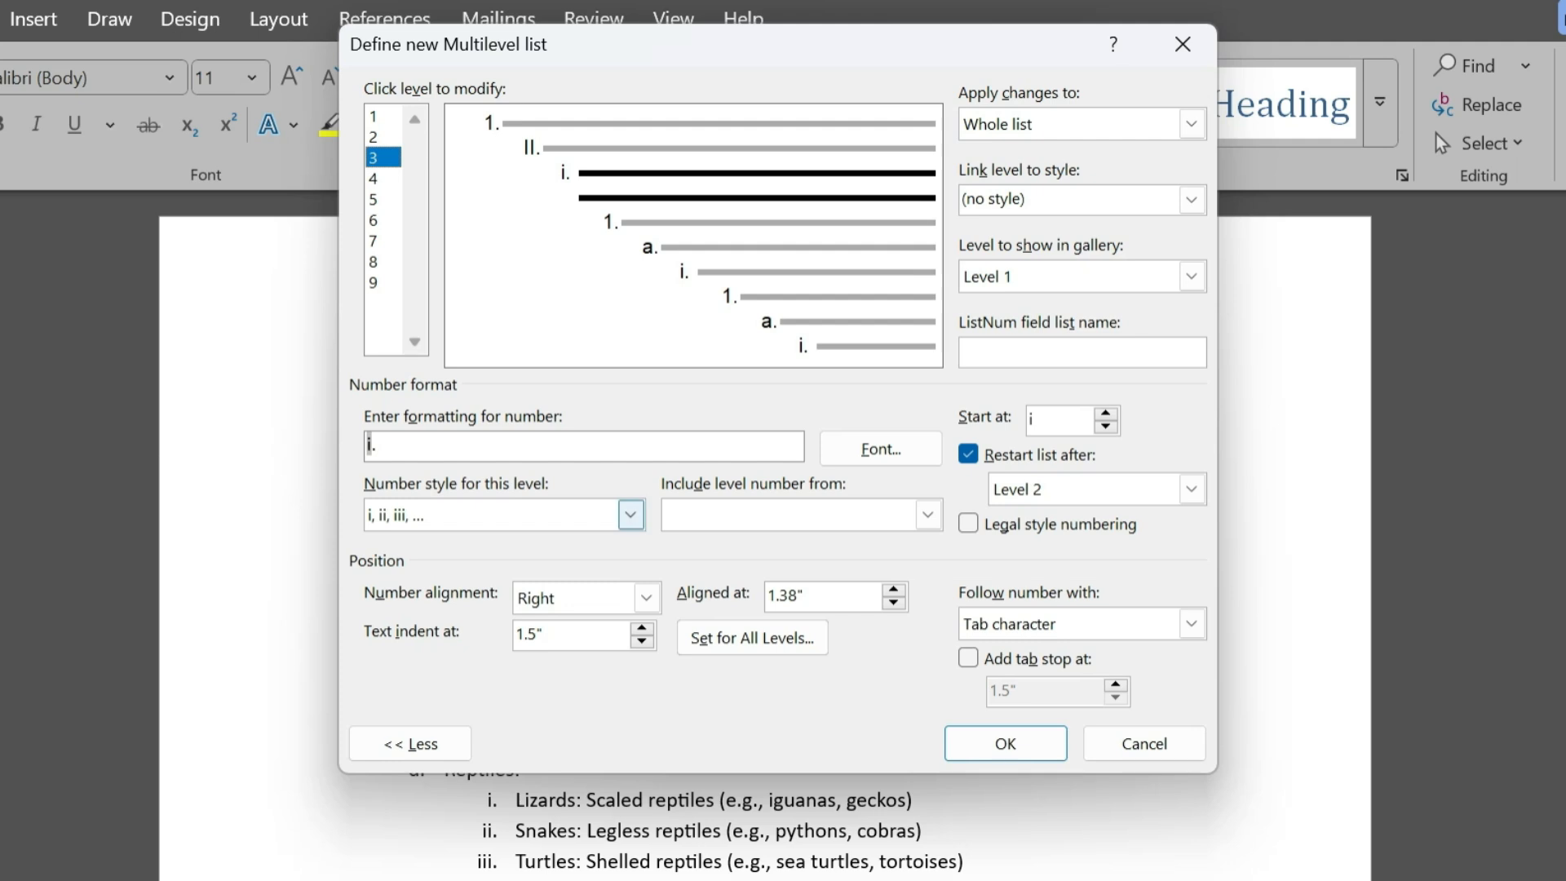
pyautogui.click(631, 514)
pyautogui.click(489, 646)
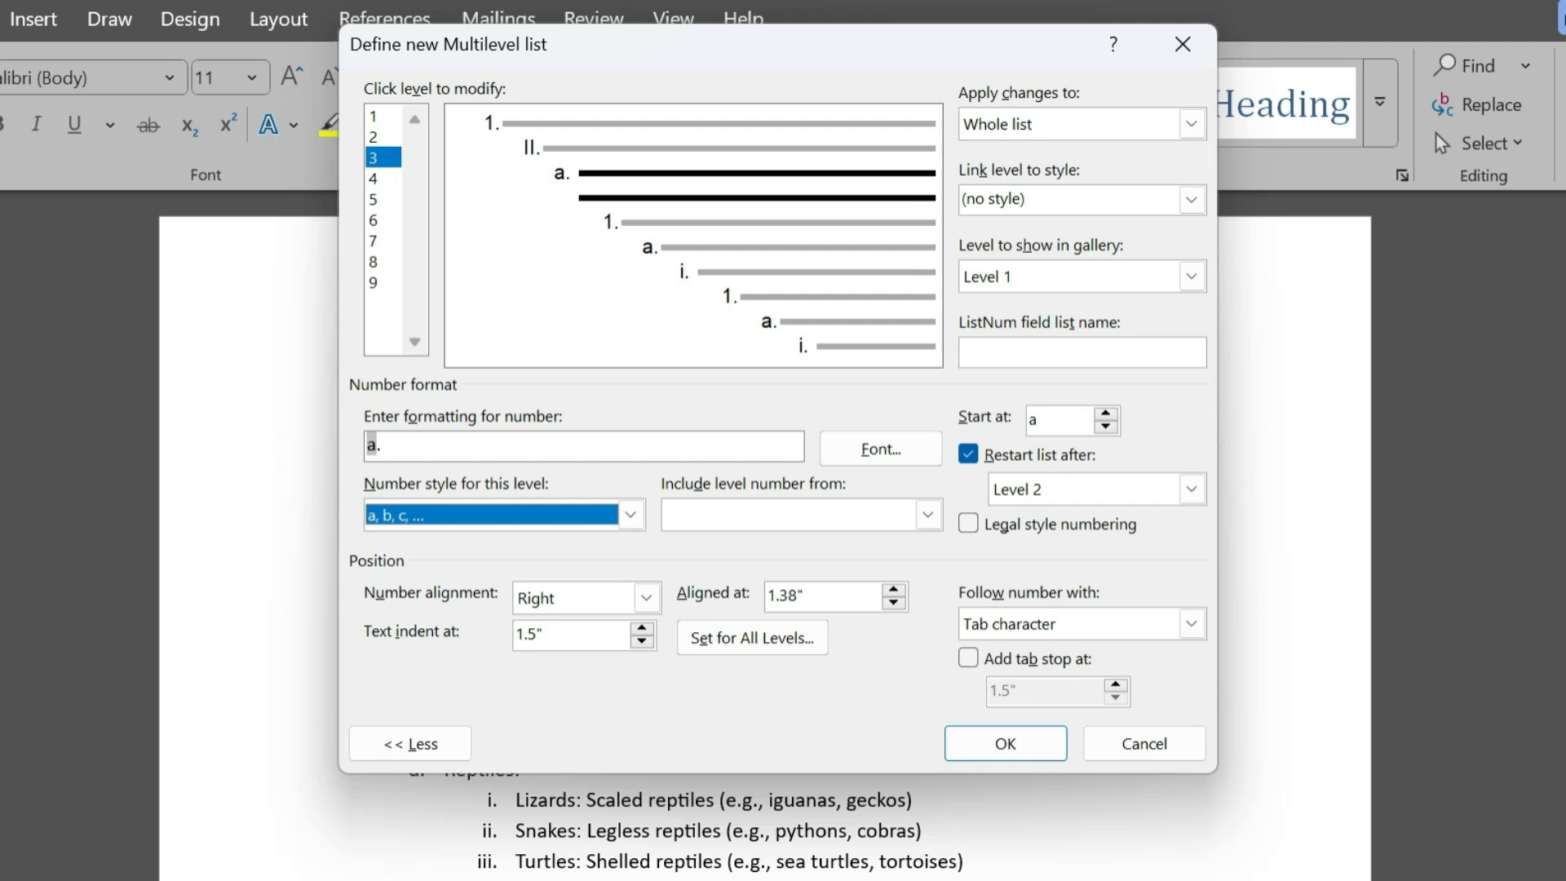
# - Apply the new multilevel list definition to the whole list, and undo it
pyautogui.click(1192, 124)
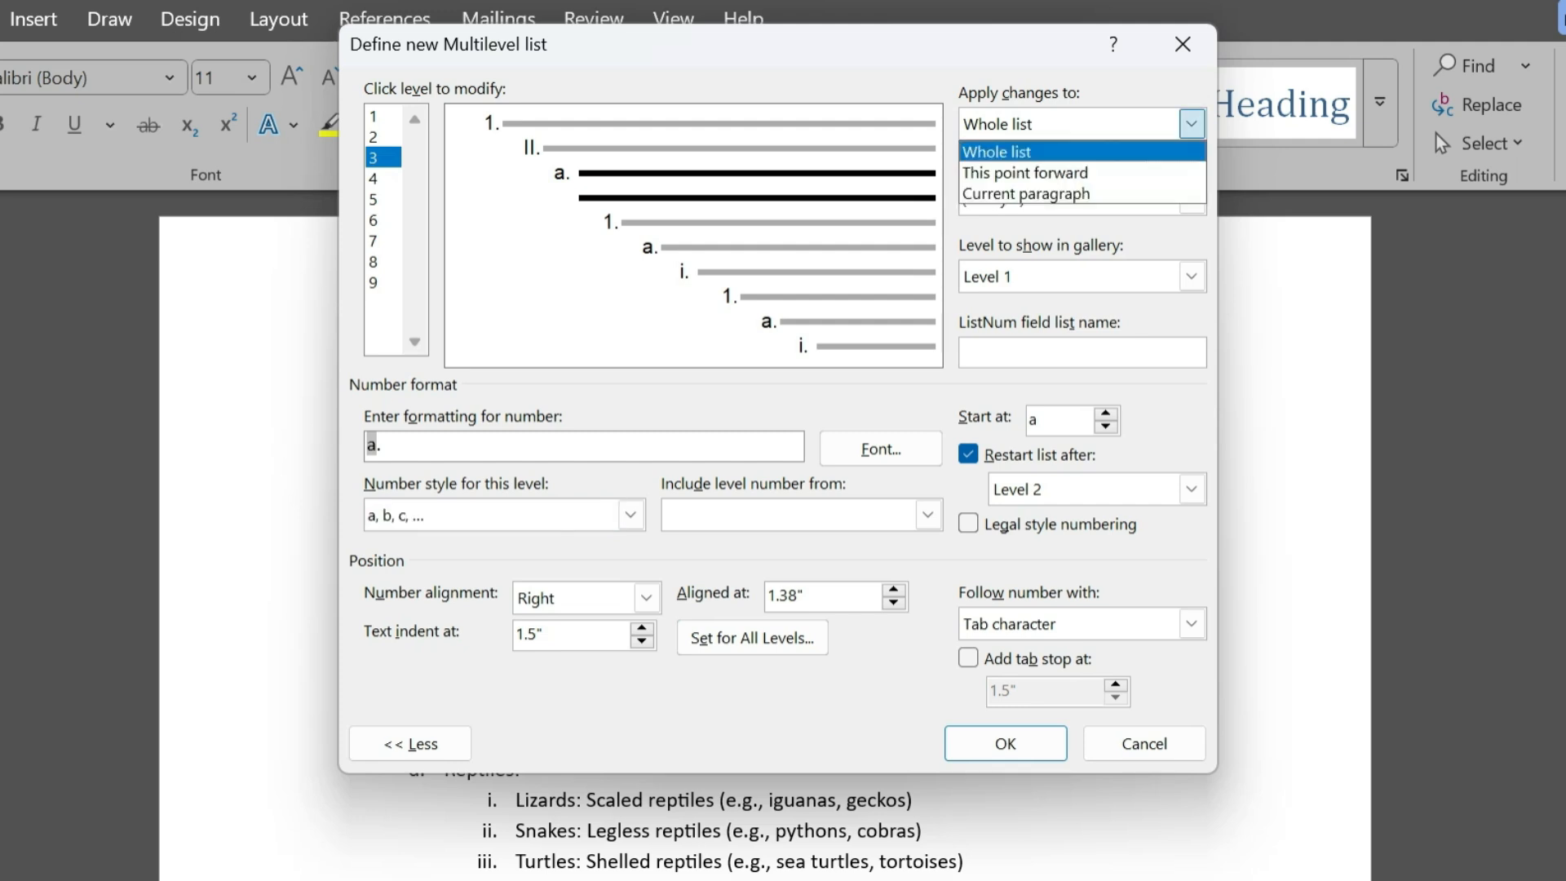
pyautogui.click(1192, 276)
pyautogui.click(1006, 744)
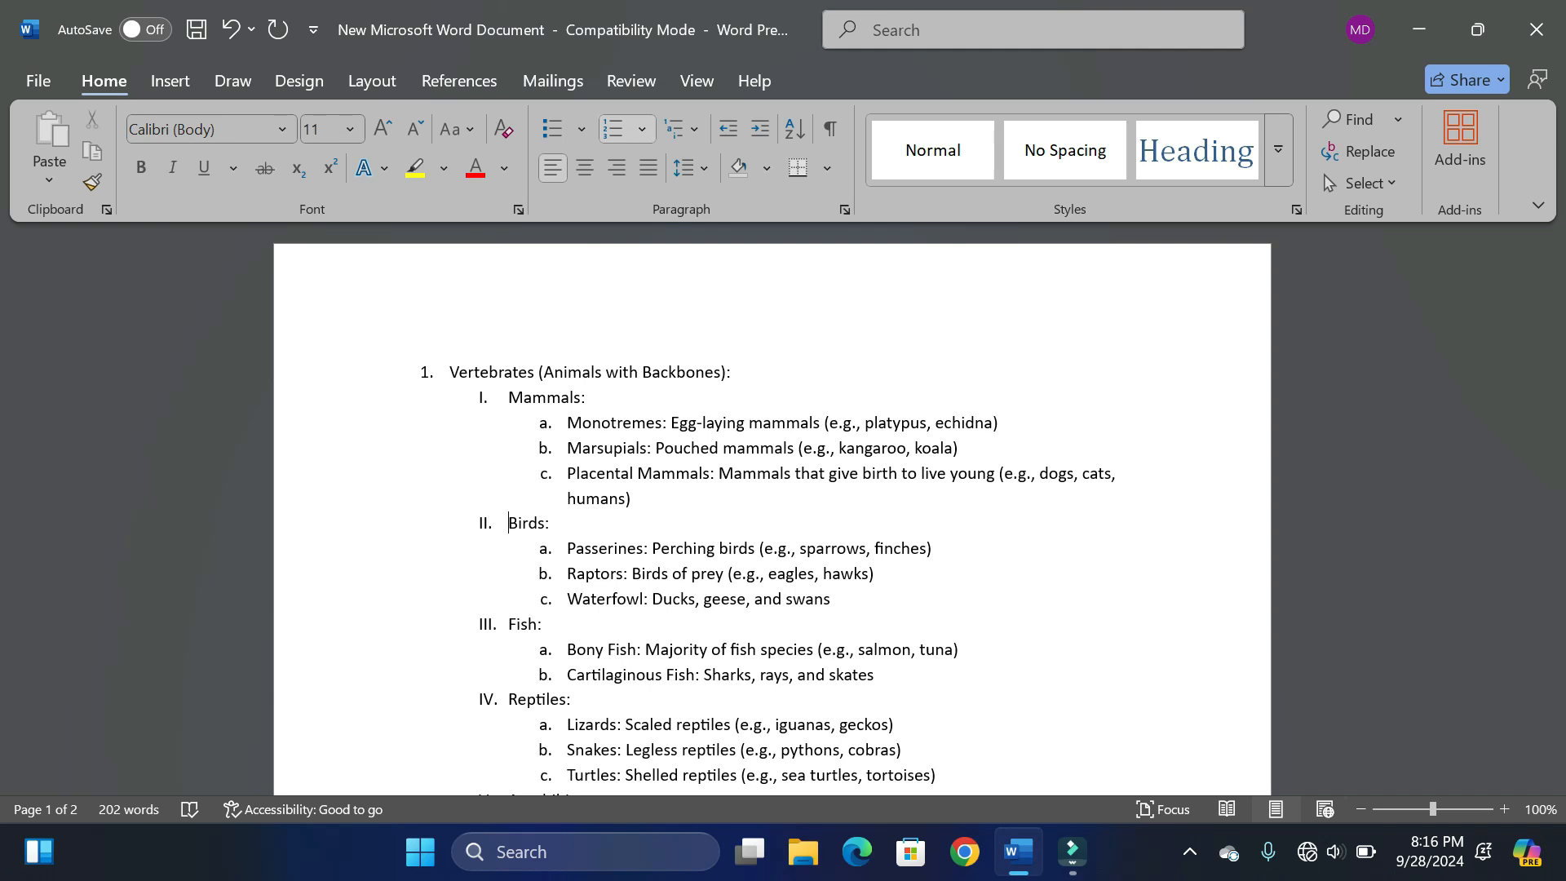
pyautogui.hotkey('ctrl', 'z')
# - Start defining a new list style named Test Style
pyautogui.click(683, 128)
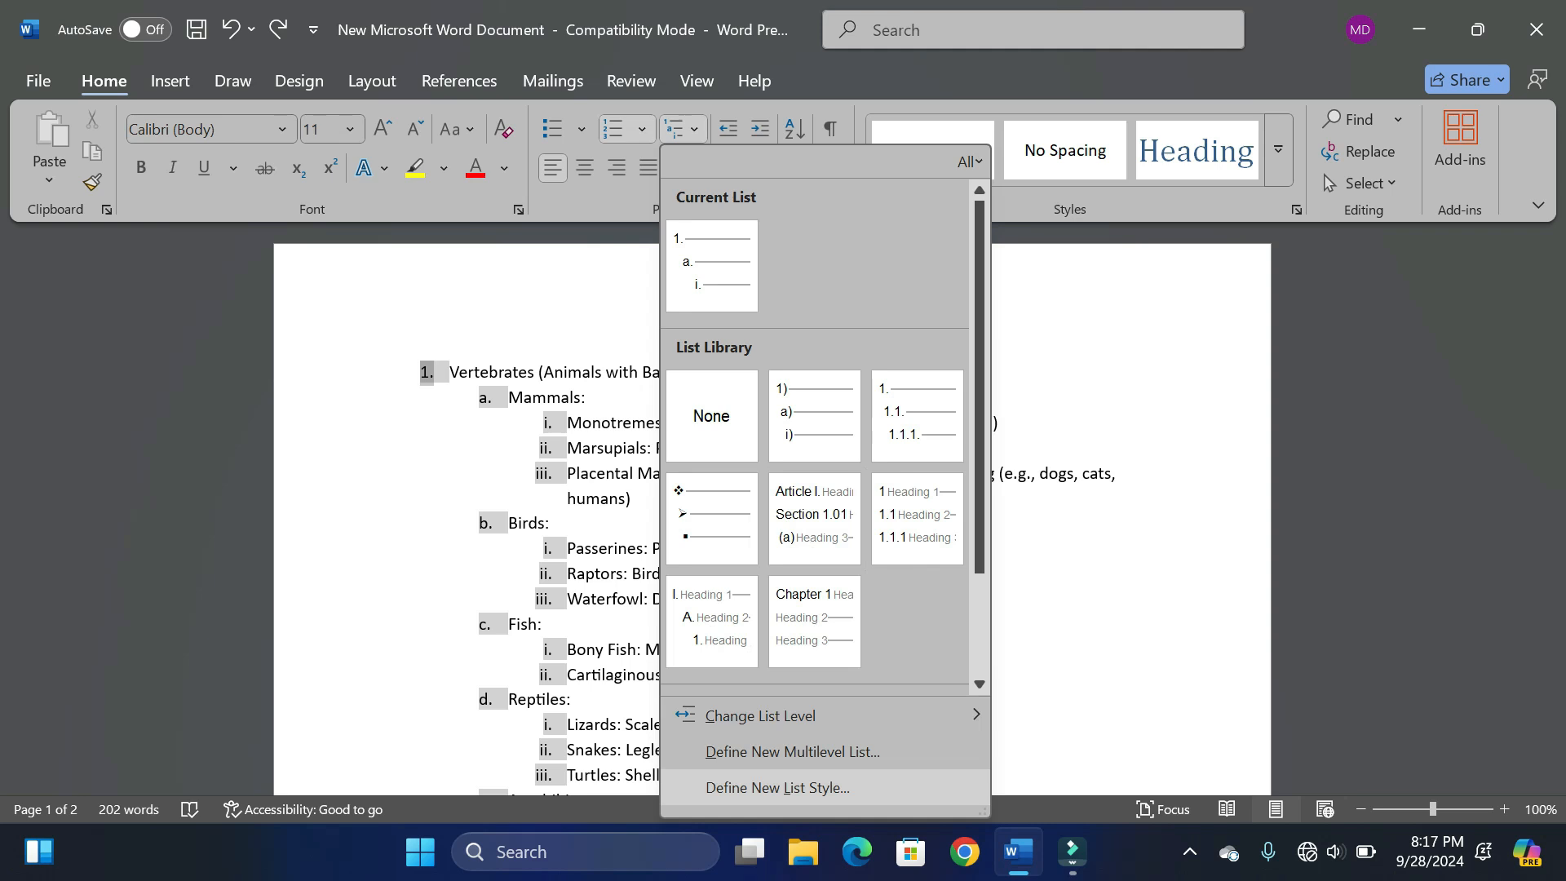
pyautogui.click(777, 787)
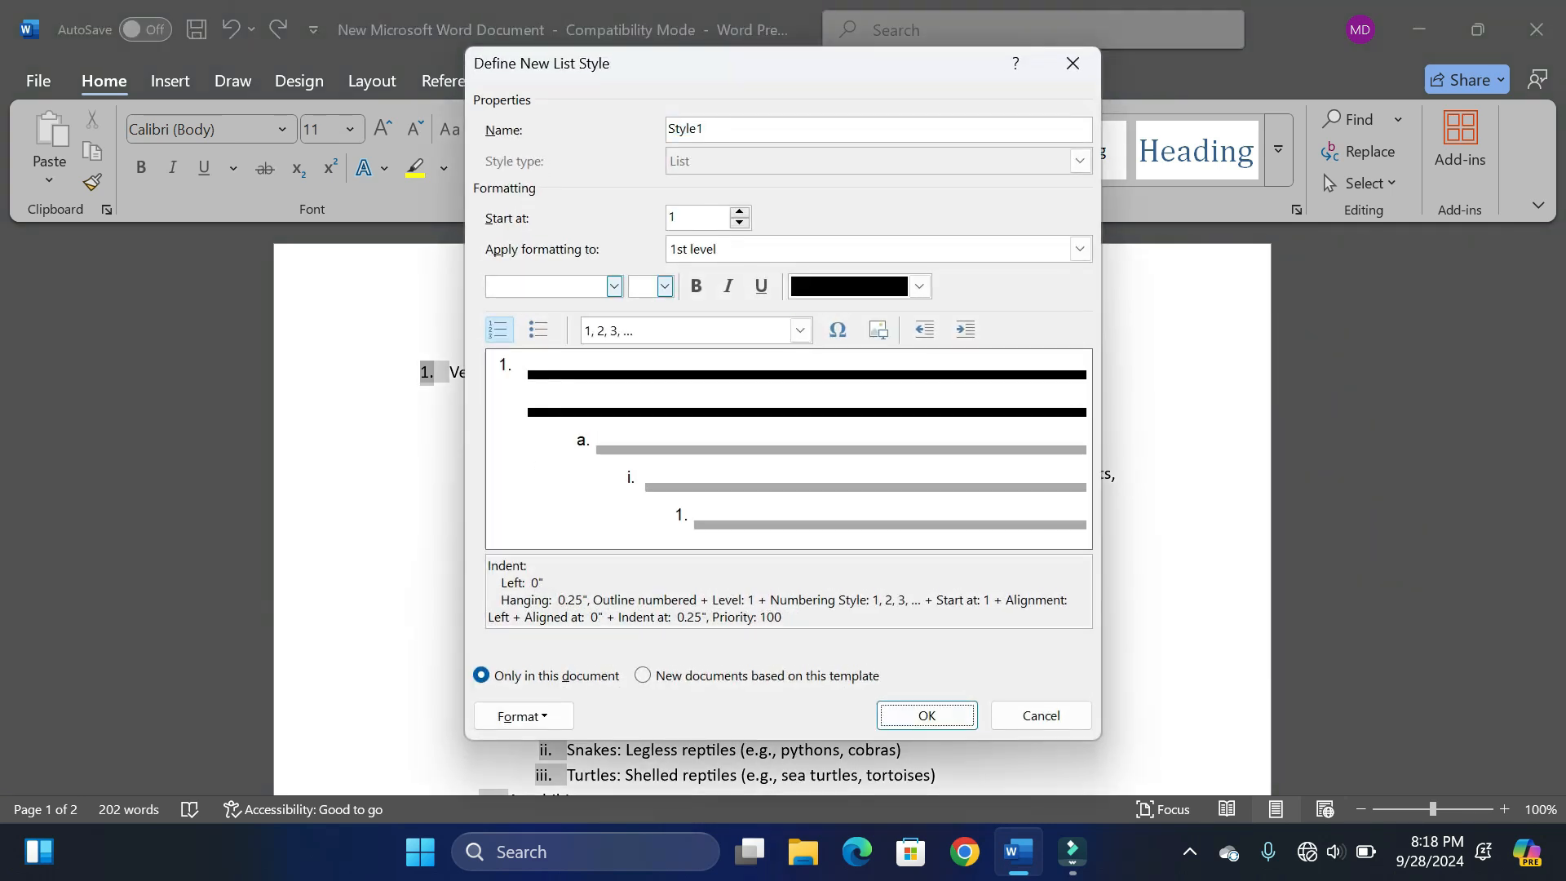
pyautogui.click(705, 129)
pyautogui.doubleClick(685, 129)
pyautogui.write('Test Style')
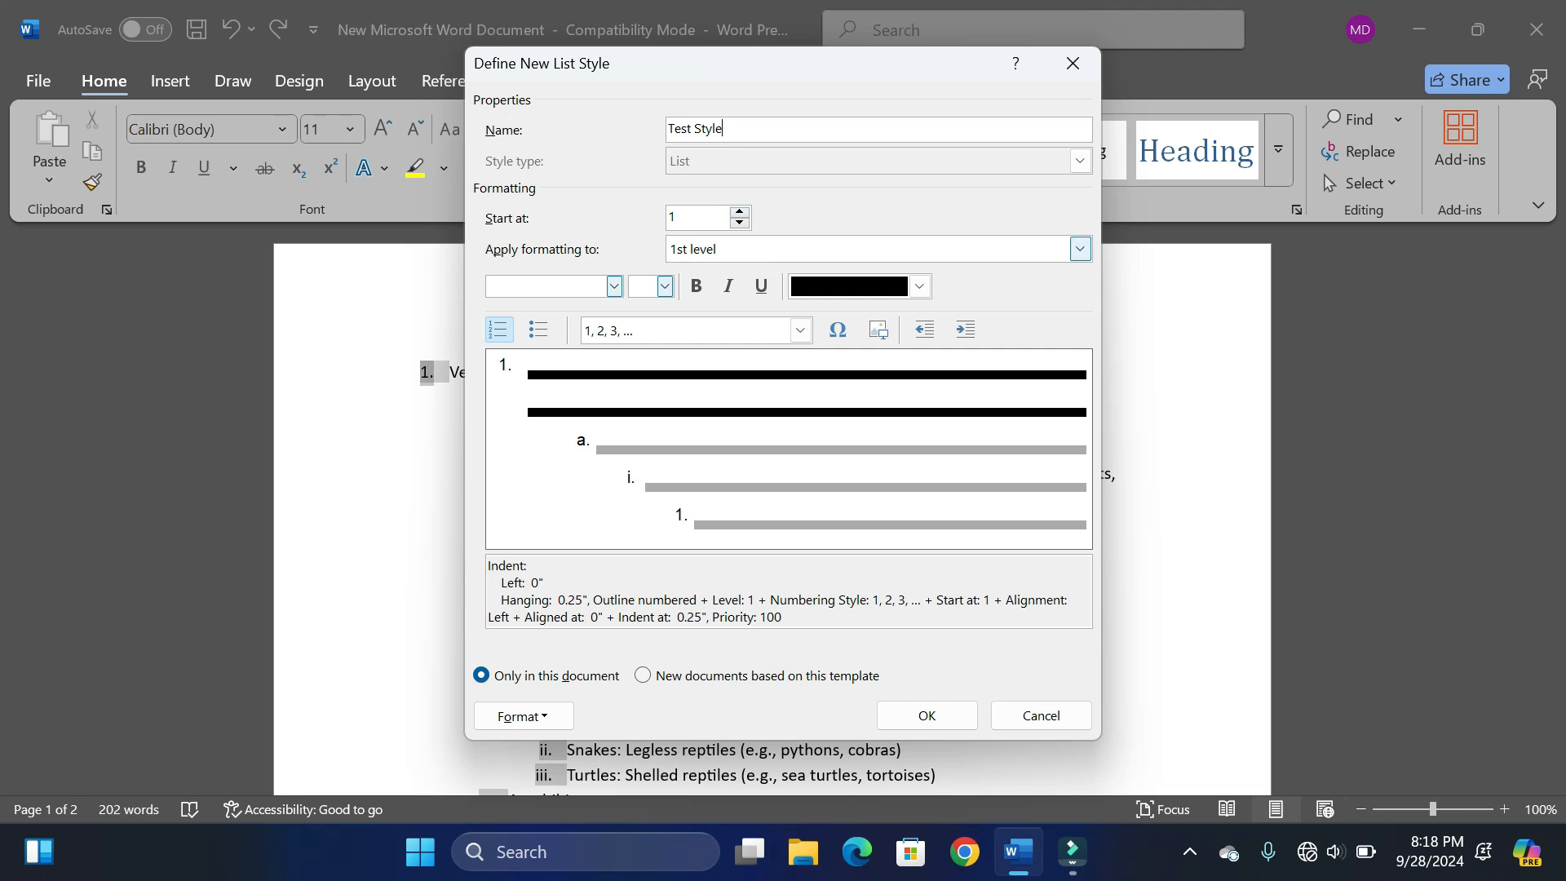
# - Make the 1st level numbers of Test Style bold and red
pyautogui.click(697, 286)
pyautogui.click(919, 287)
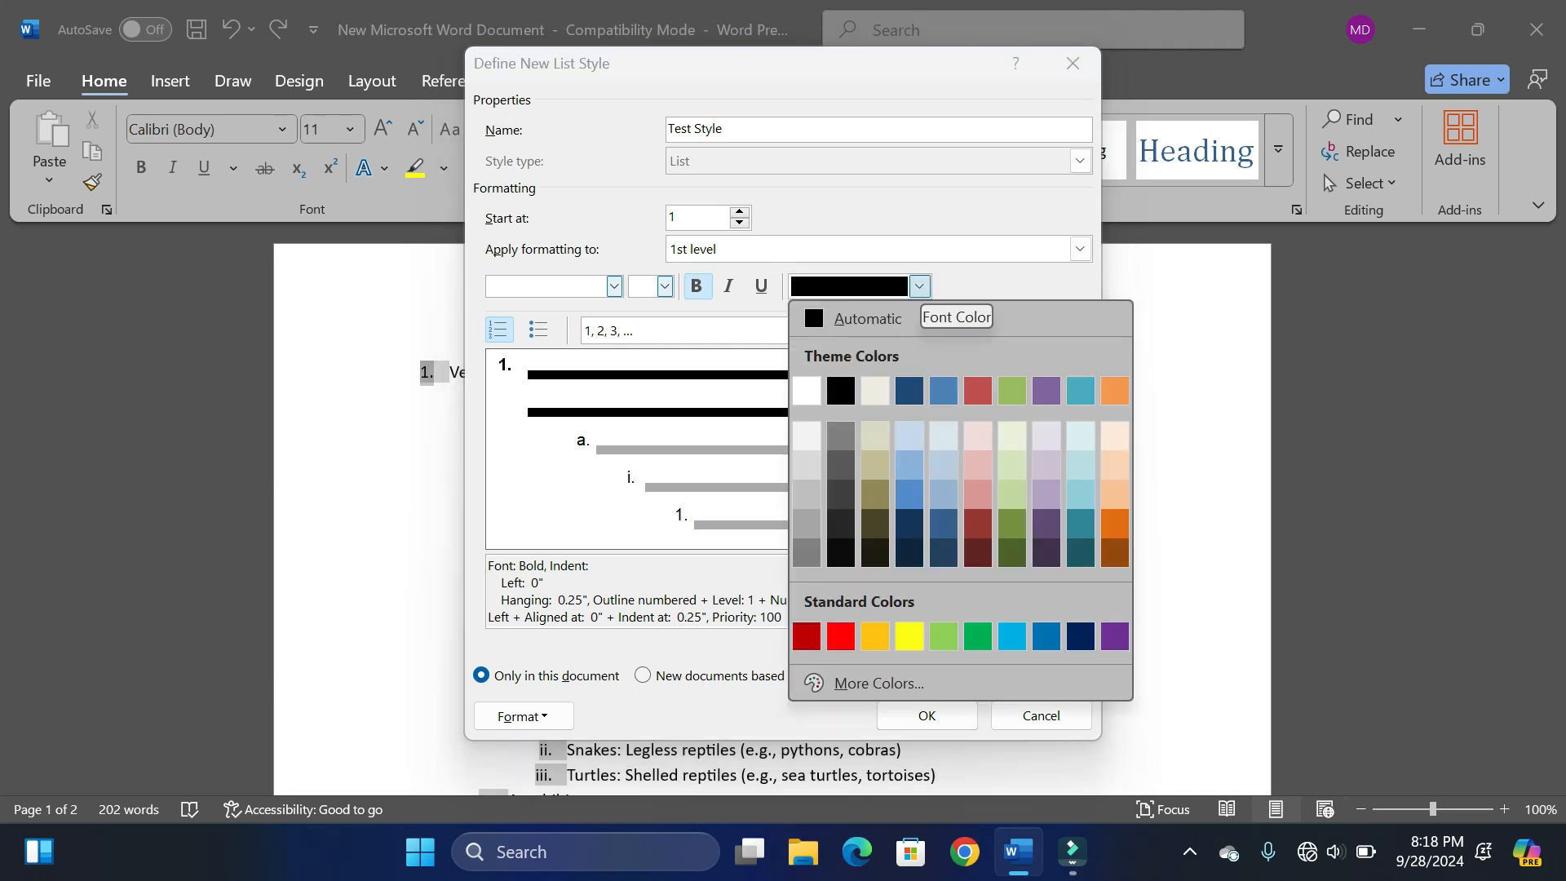
pyautogui.click(841, 636)
# - Format the 2nd level of Test Style in purple with the 1st, 2nd, 3rd number style
pyautogui.click(1080, 249)
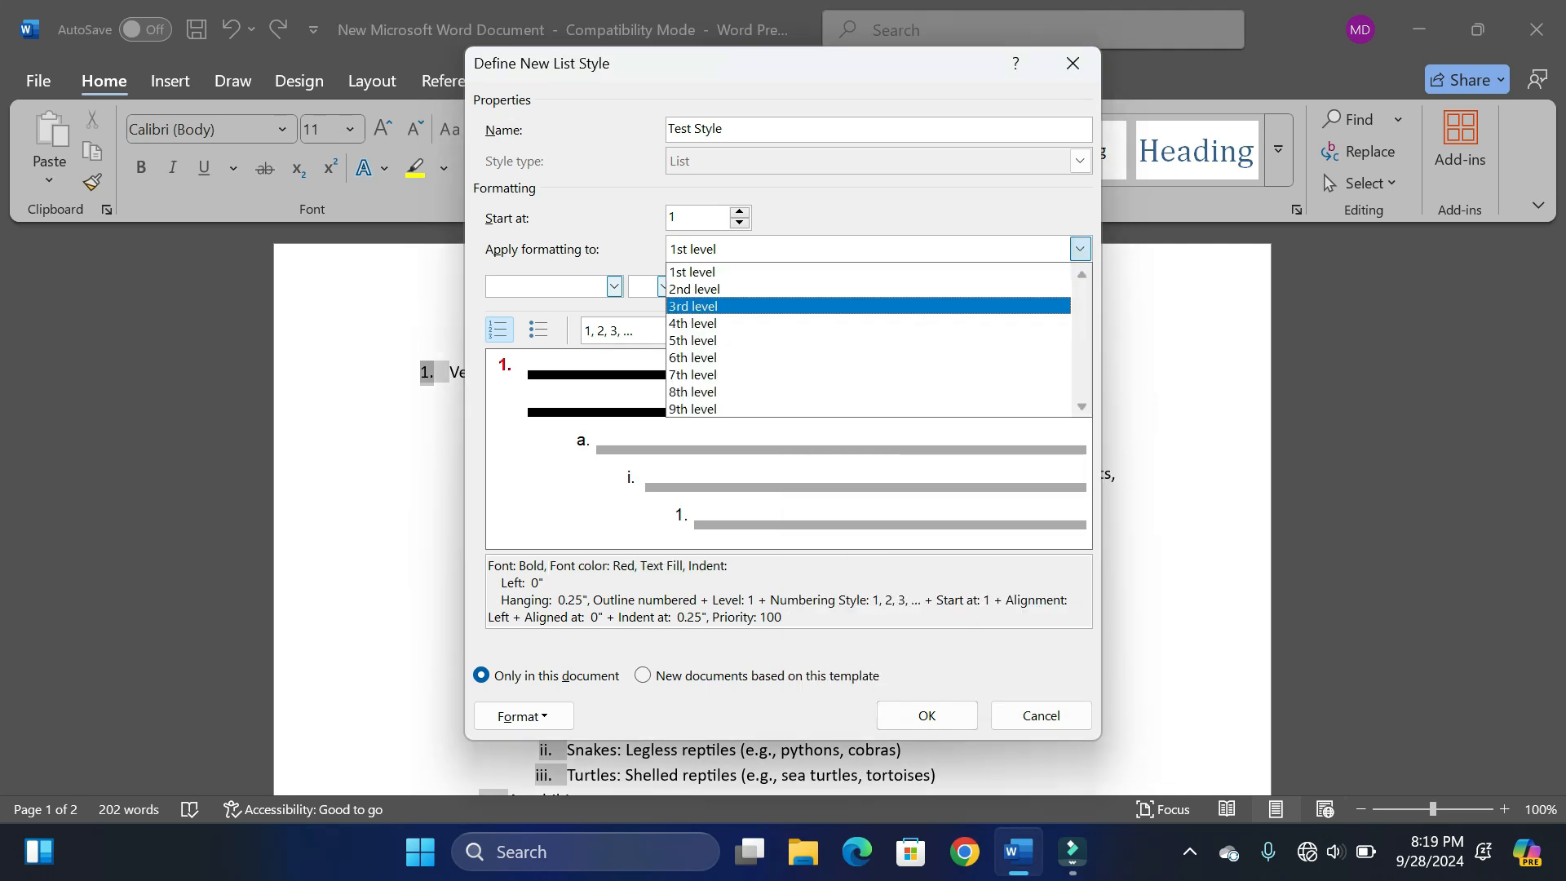
pyautogui.click(919, 289)
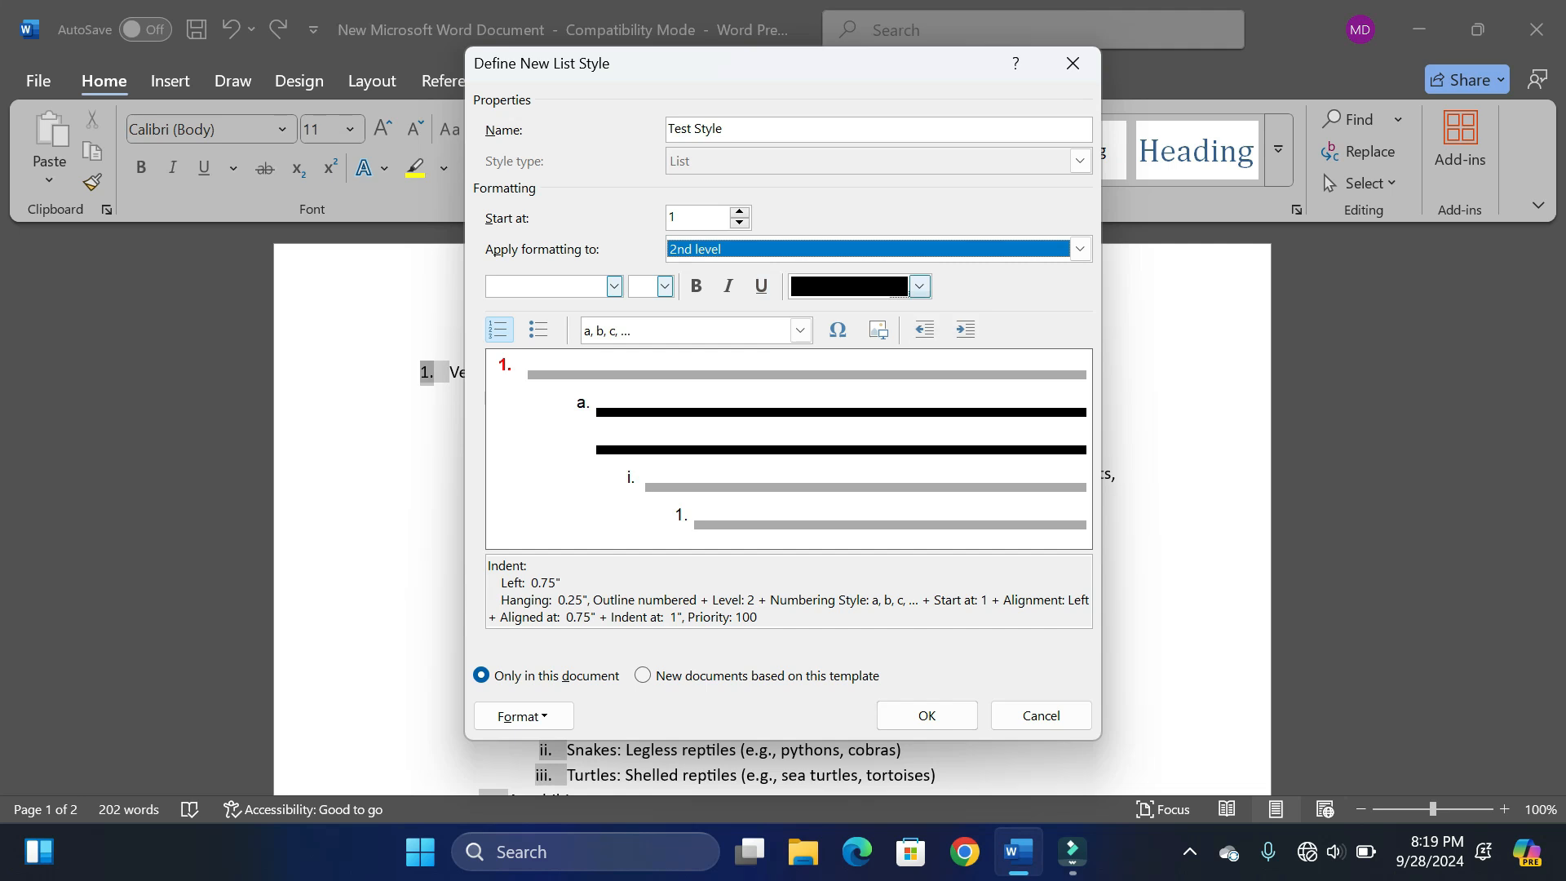
pyautogui.click(919, 286)
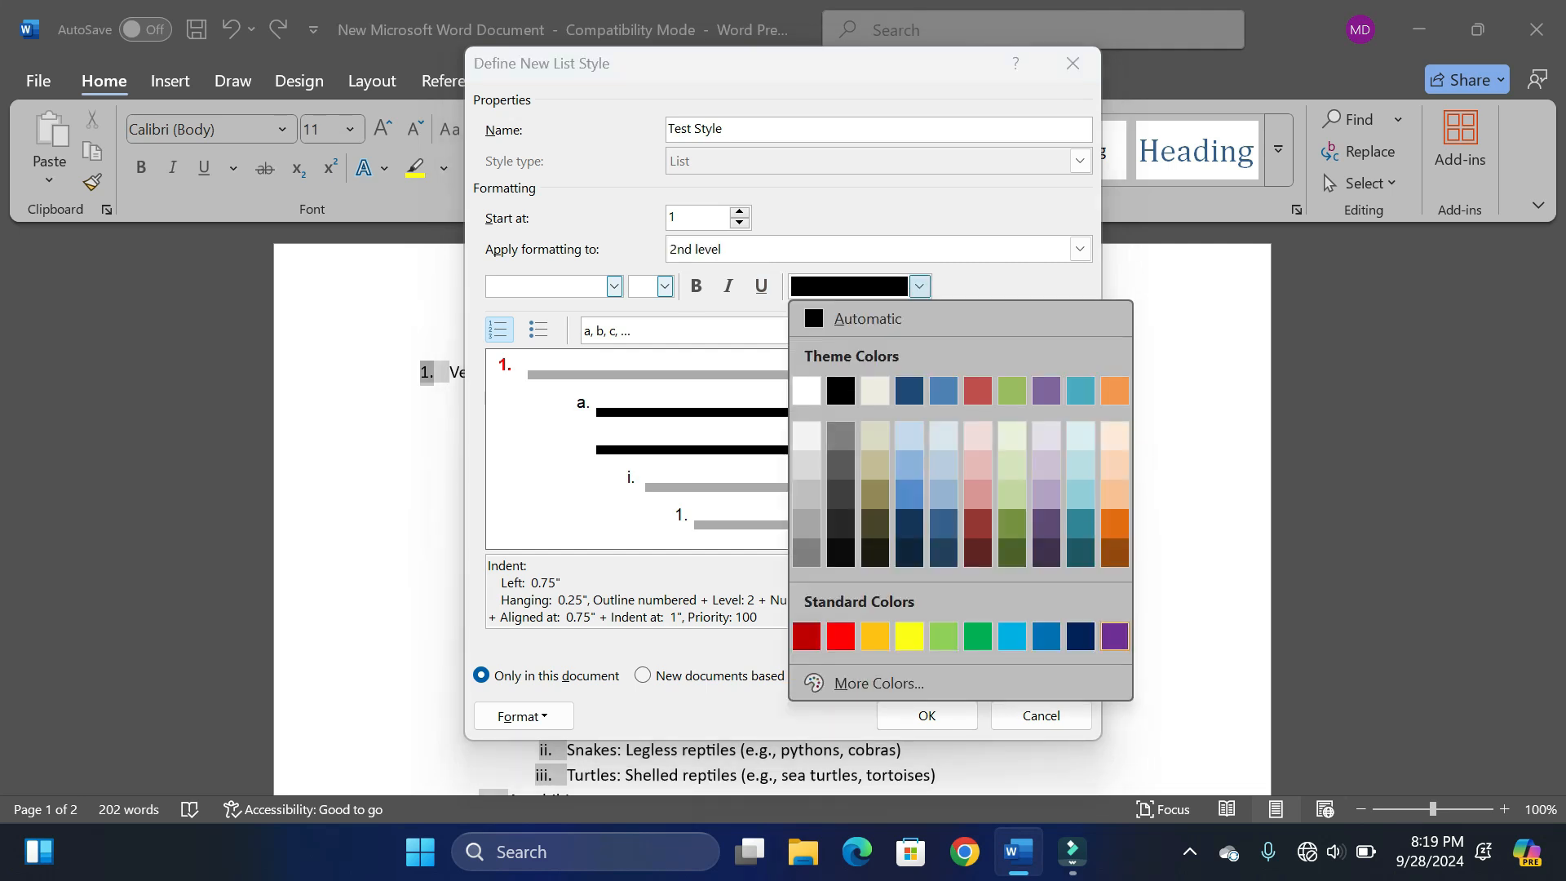
pyautogui.click(1114, 635)
pyautogui.click(800, 330)
pyautogui.scroll(-1, 685, 422)
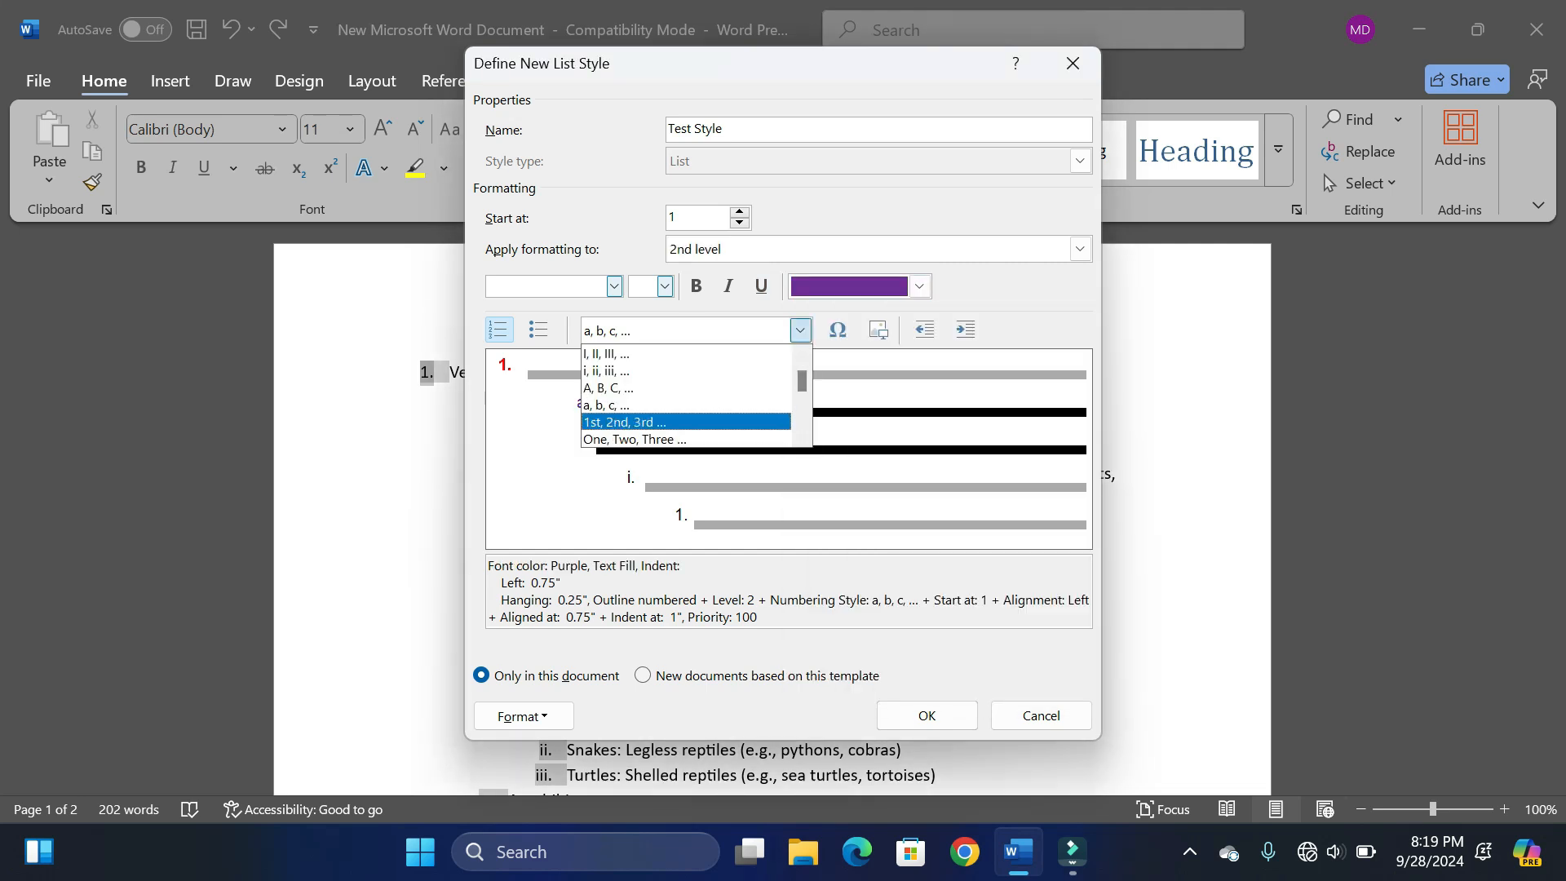
pyautogui.click(685, 421)
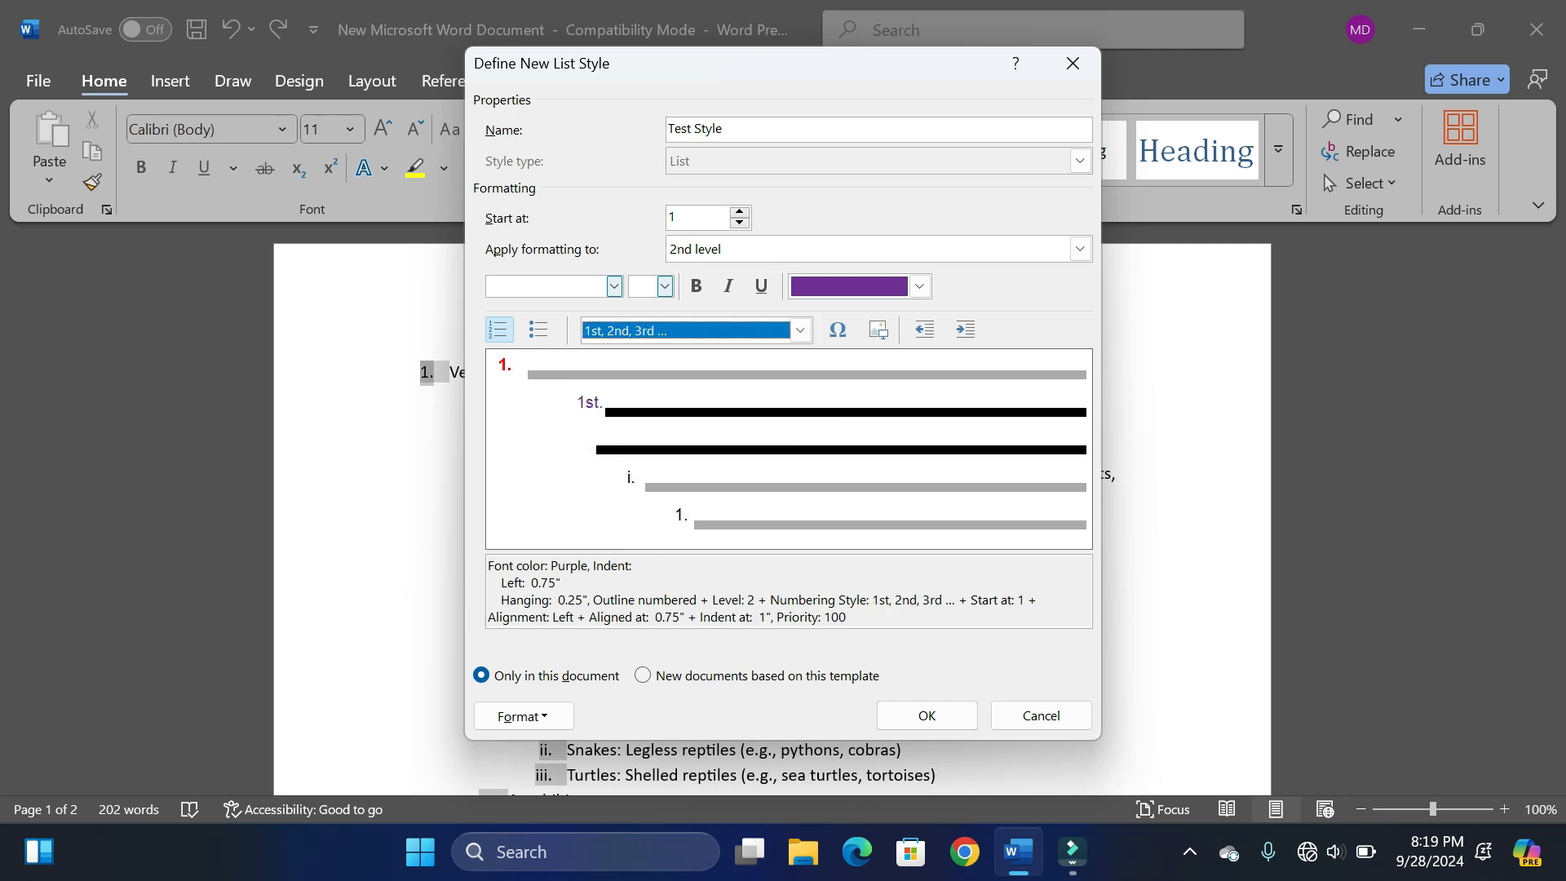
# - Color the 3rd level numbers of Test Style light red (Accent 2) and underline them
pyautogui.click(1080, 249)
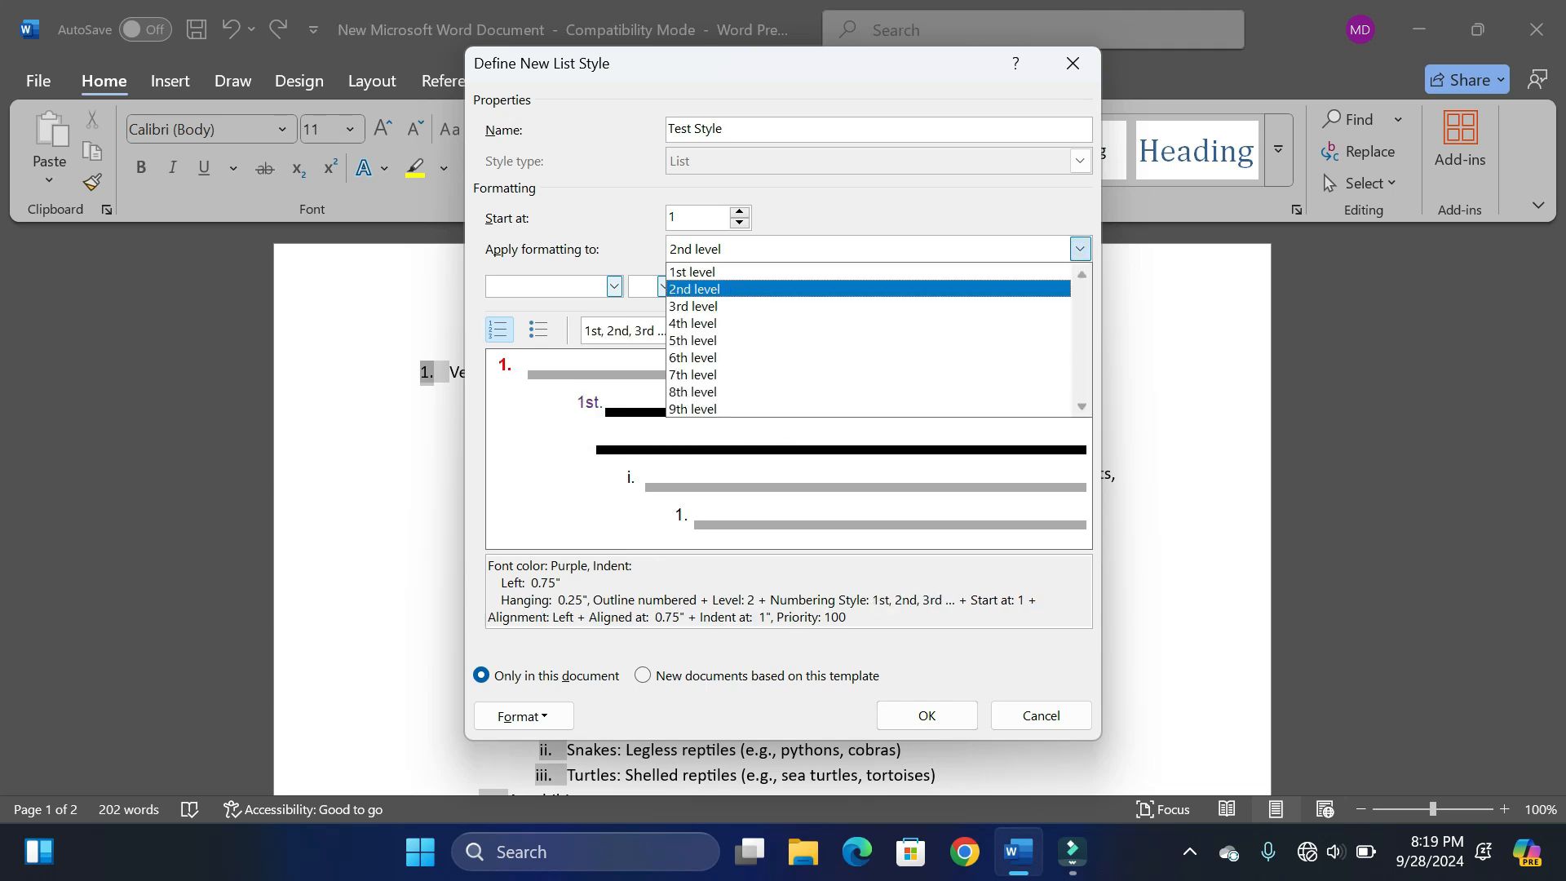
pyautogui.click(693, 306)
pyautogui.click(919, 286)
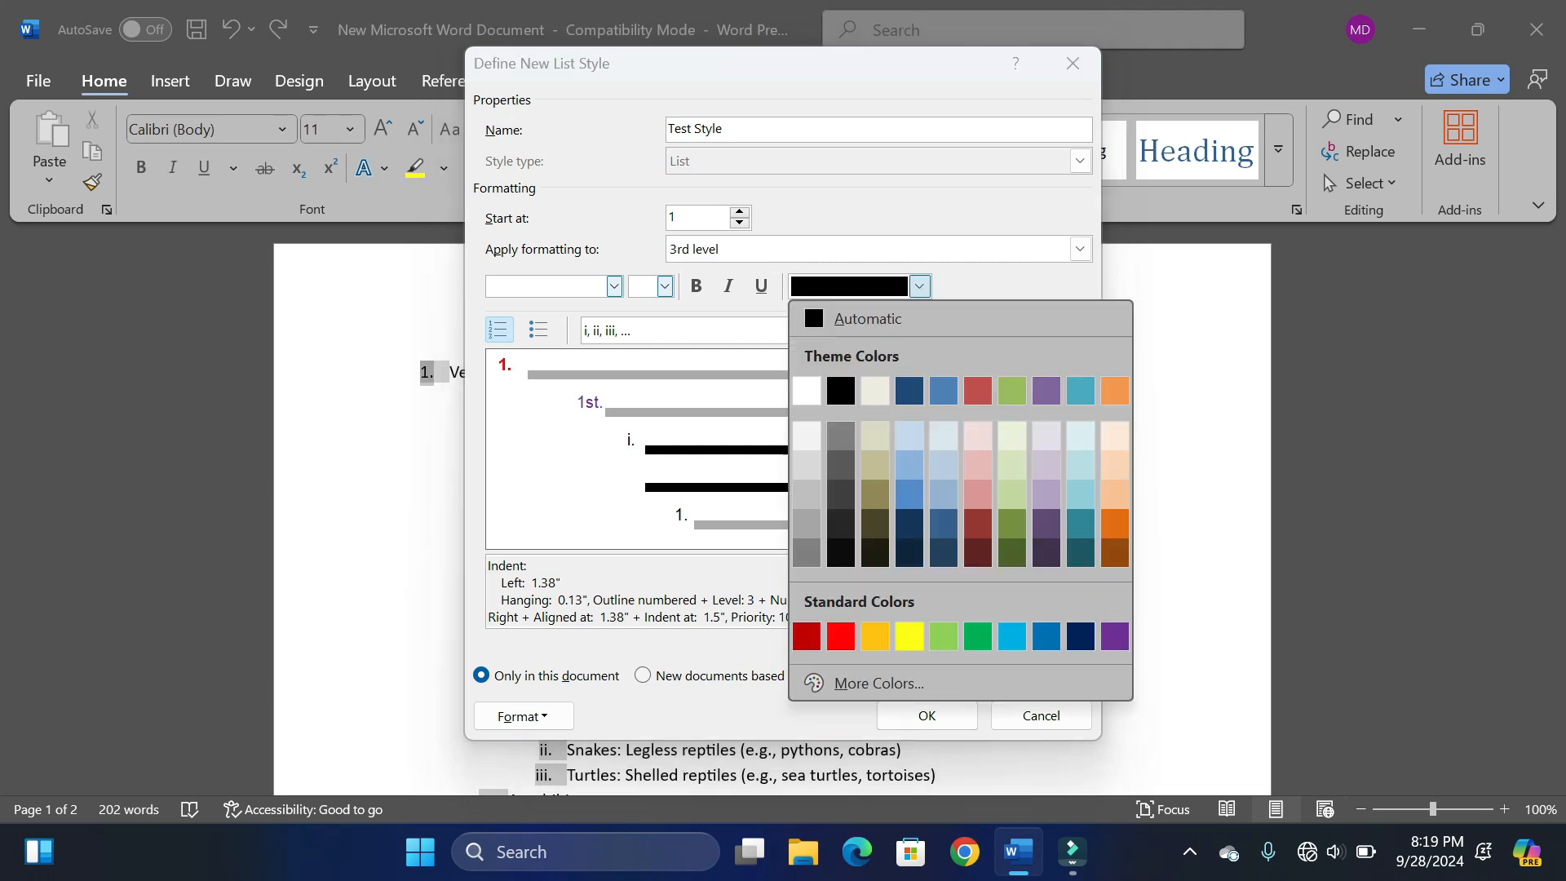
pyautogui.click(977, 493)
pyautogui.hotkey('ctrl', 'u')
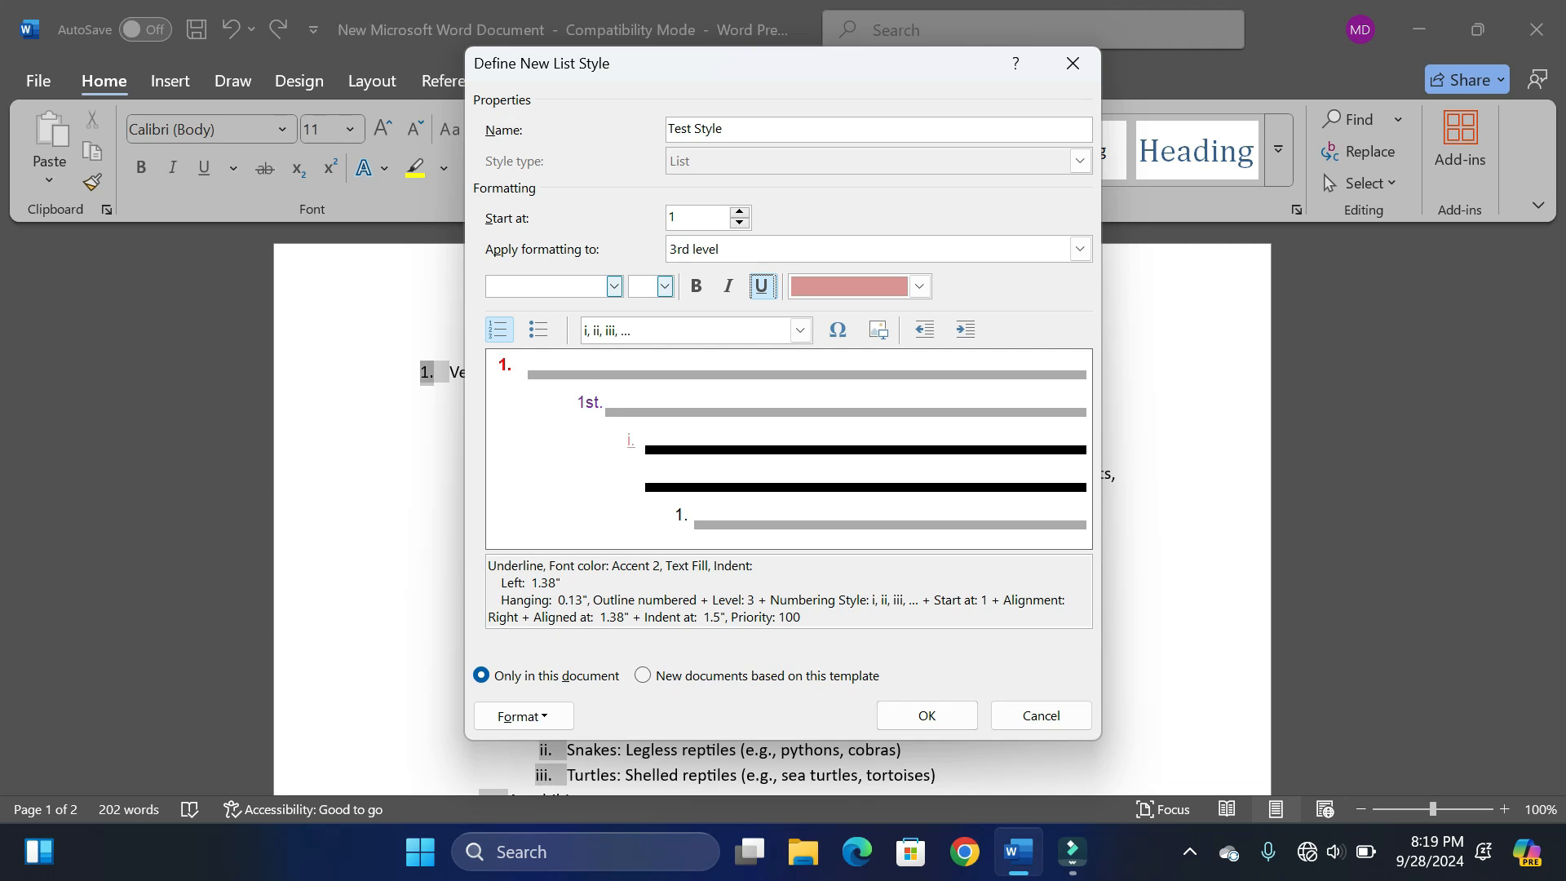
# - Use the ⇔ symbol (Symbol font, character code 219) as the 3rd level bullet and apply Test Style to the list
pyautogui.click(837, 330)
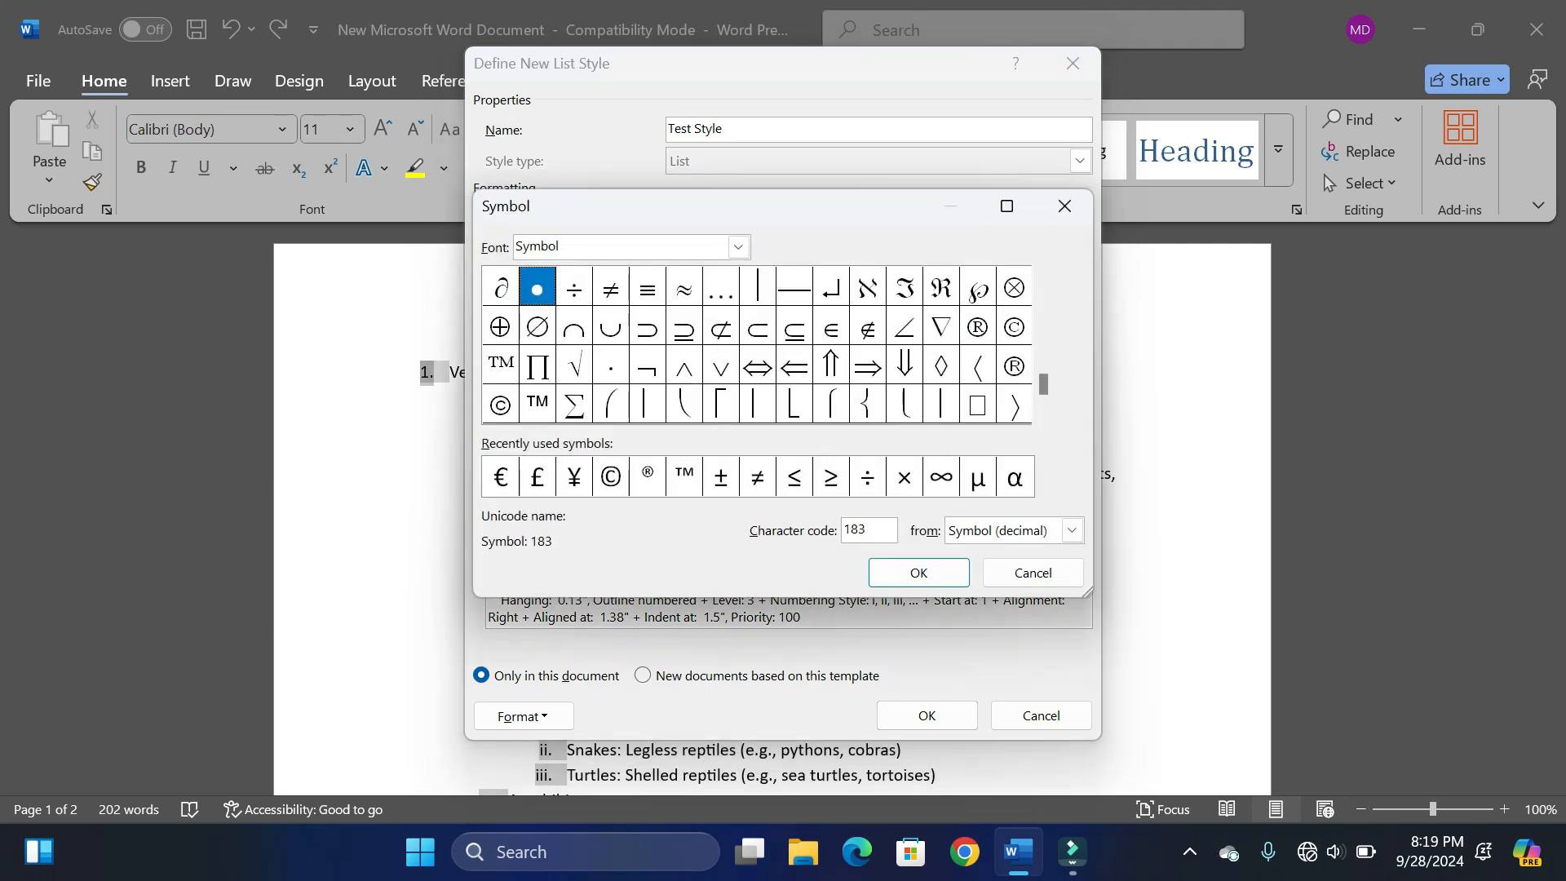
pyautogui.click(758, 365)
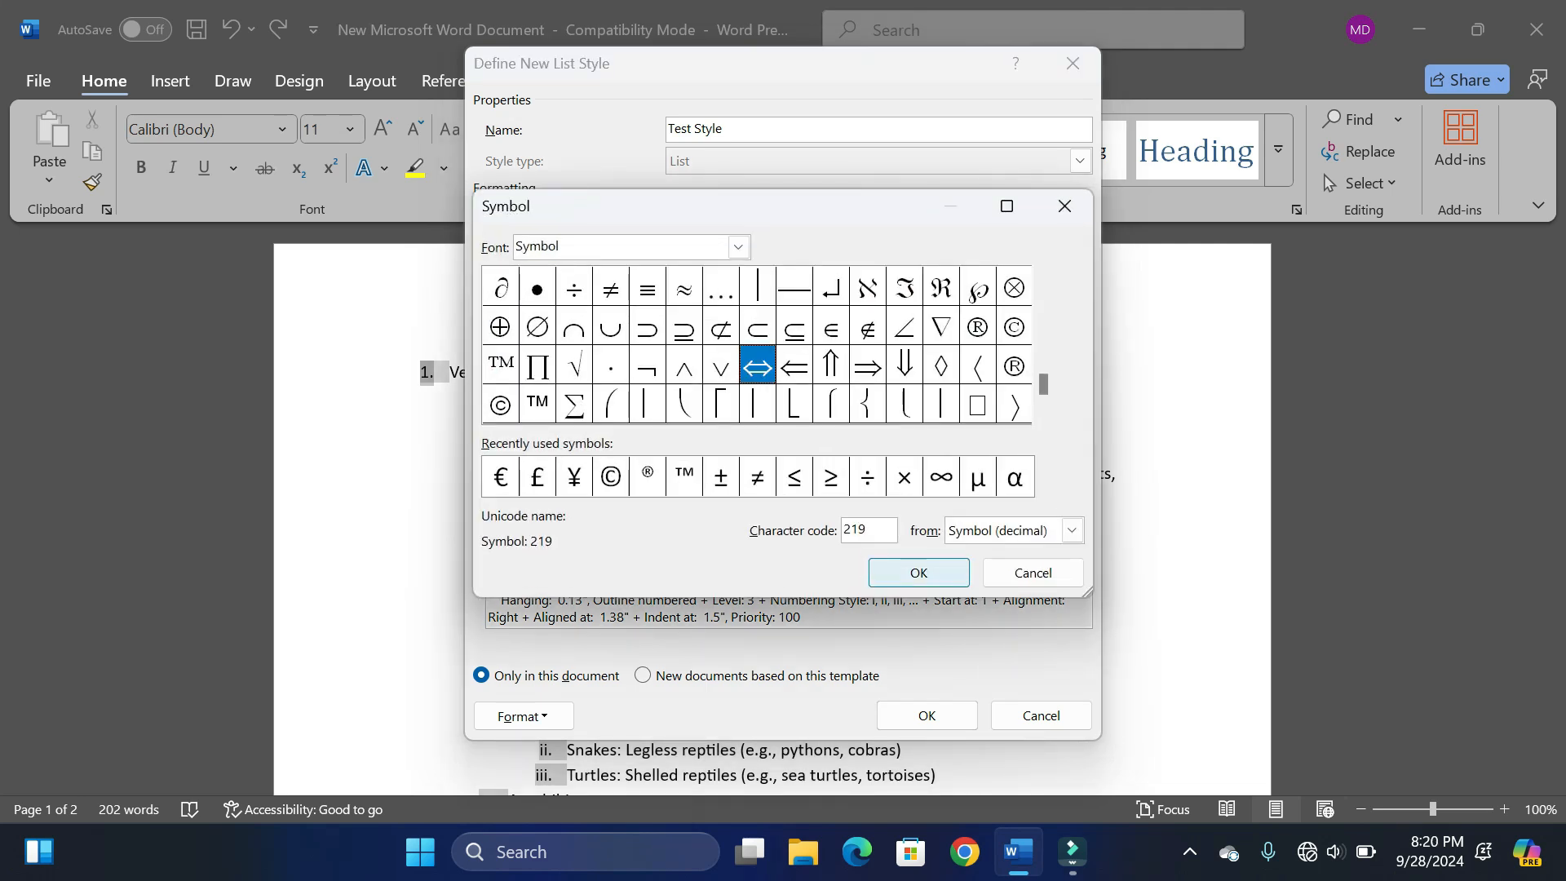
pyautogui.click(919, 572)
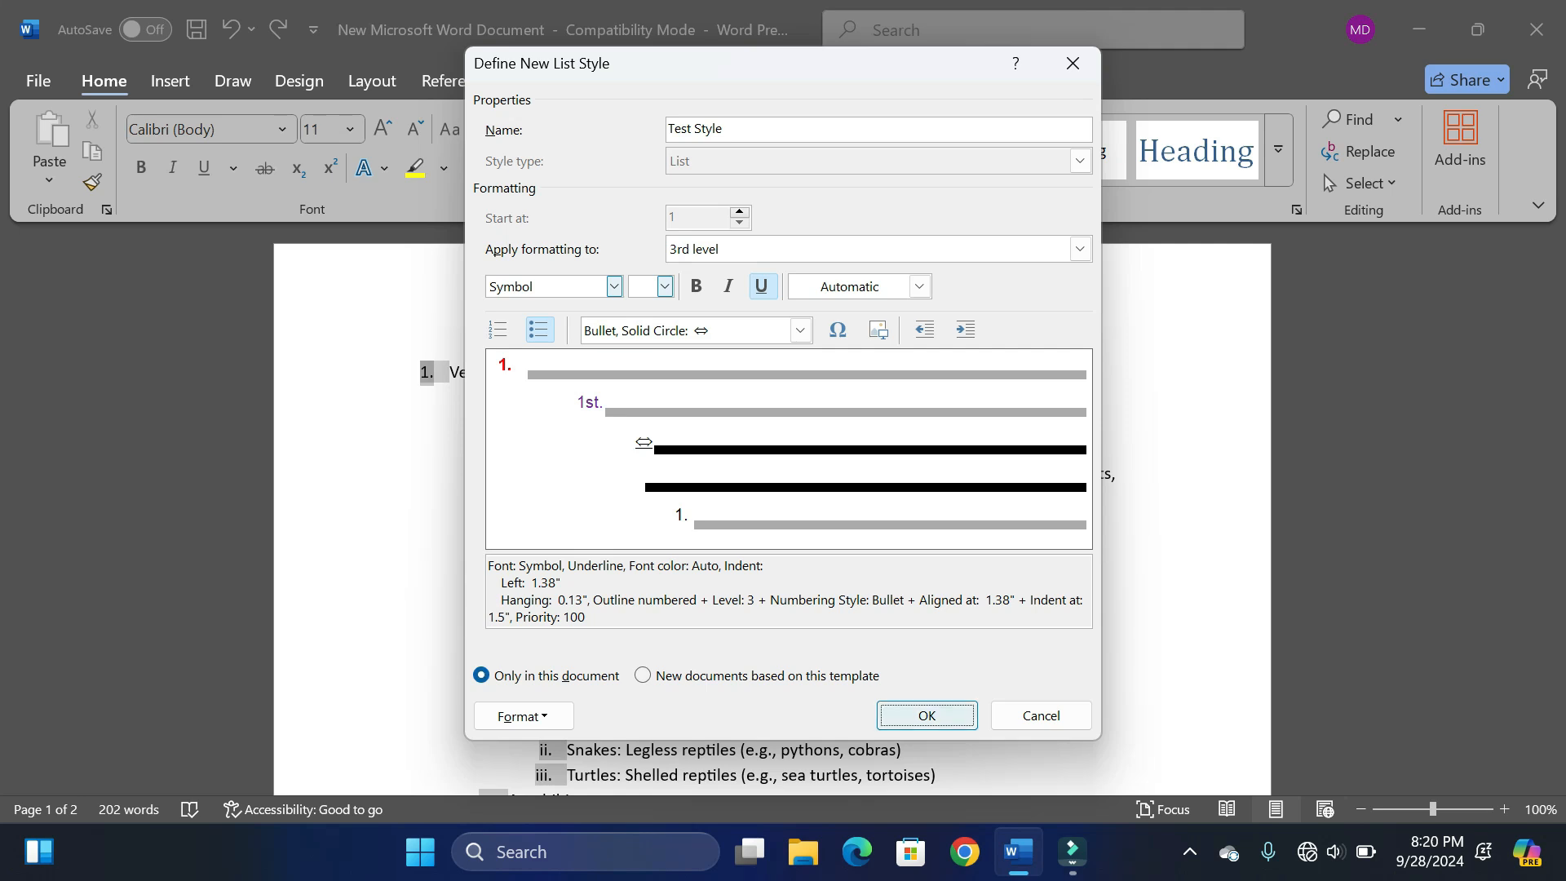
pyautogui.click(927, 715)
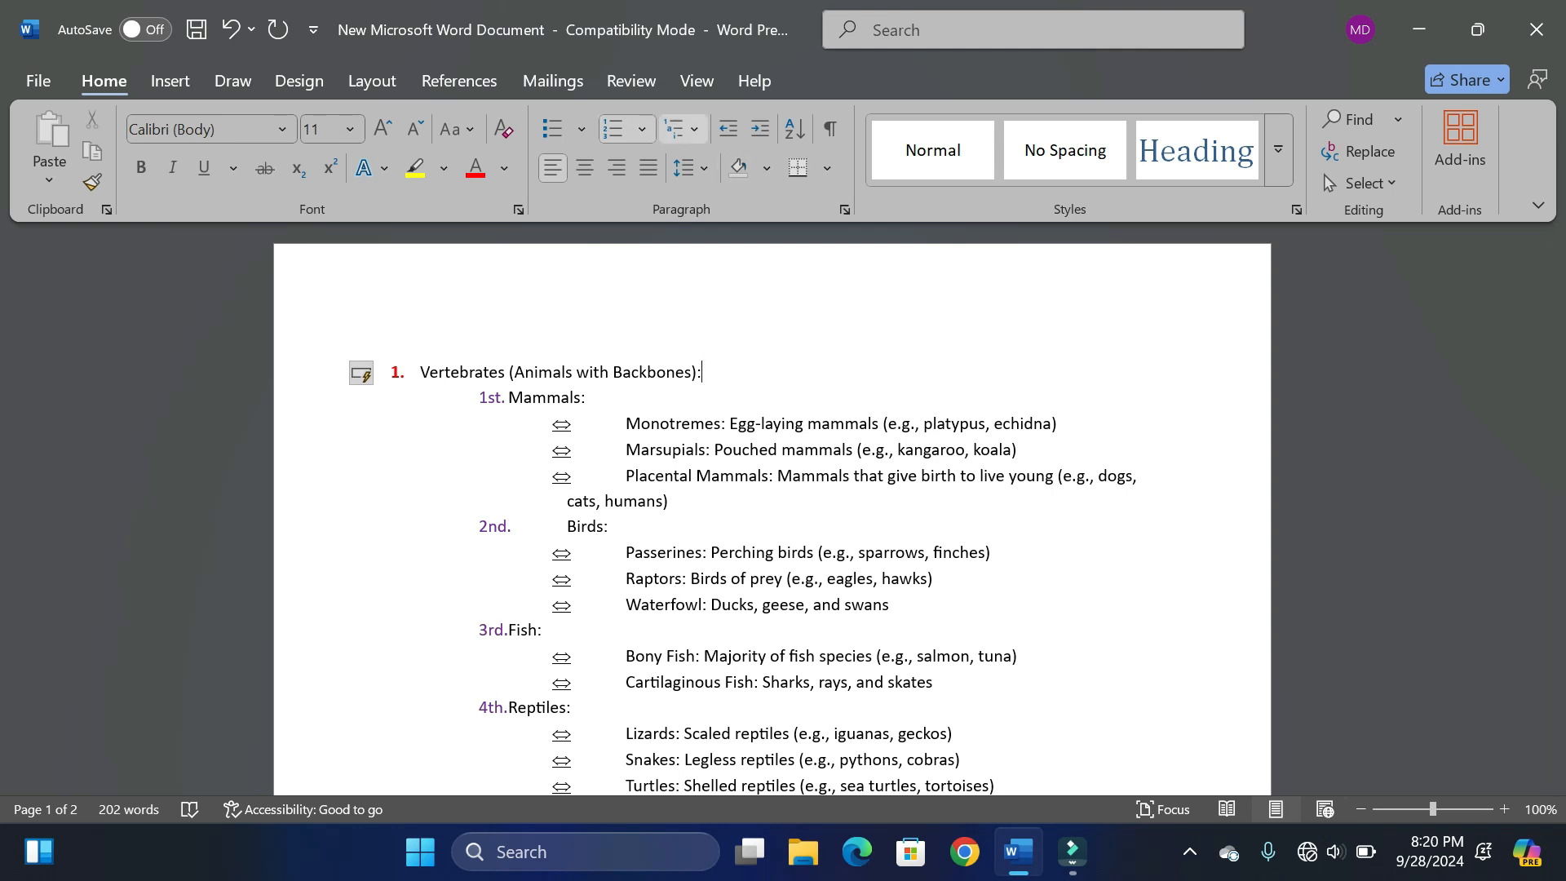
# - Check Test Style among the multilevel list styles, and undo its application to the list
pyautogui.click(683, 129)
pyautogui.moveTo(685, 636)
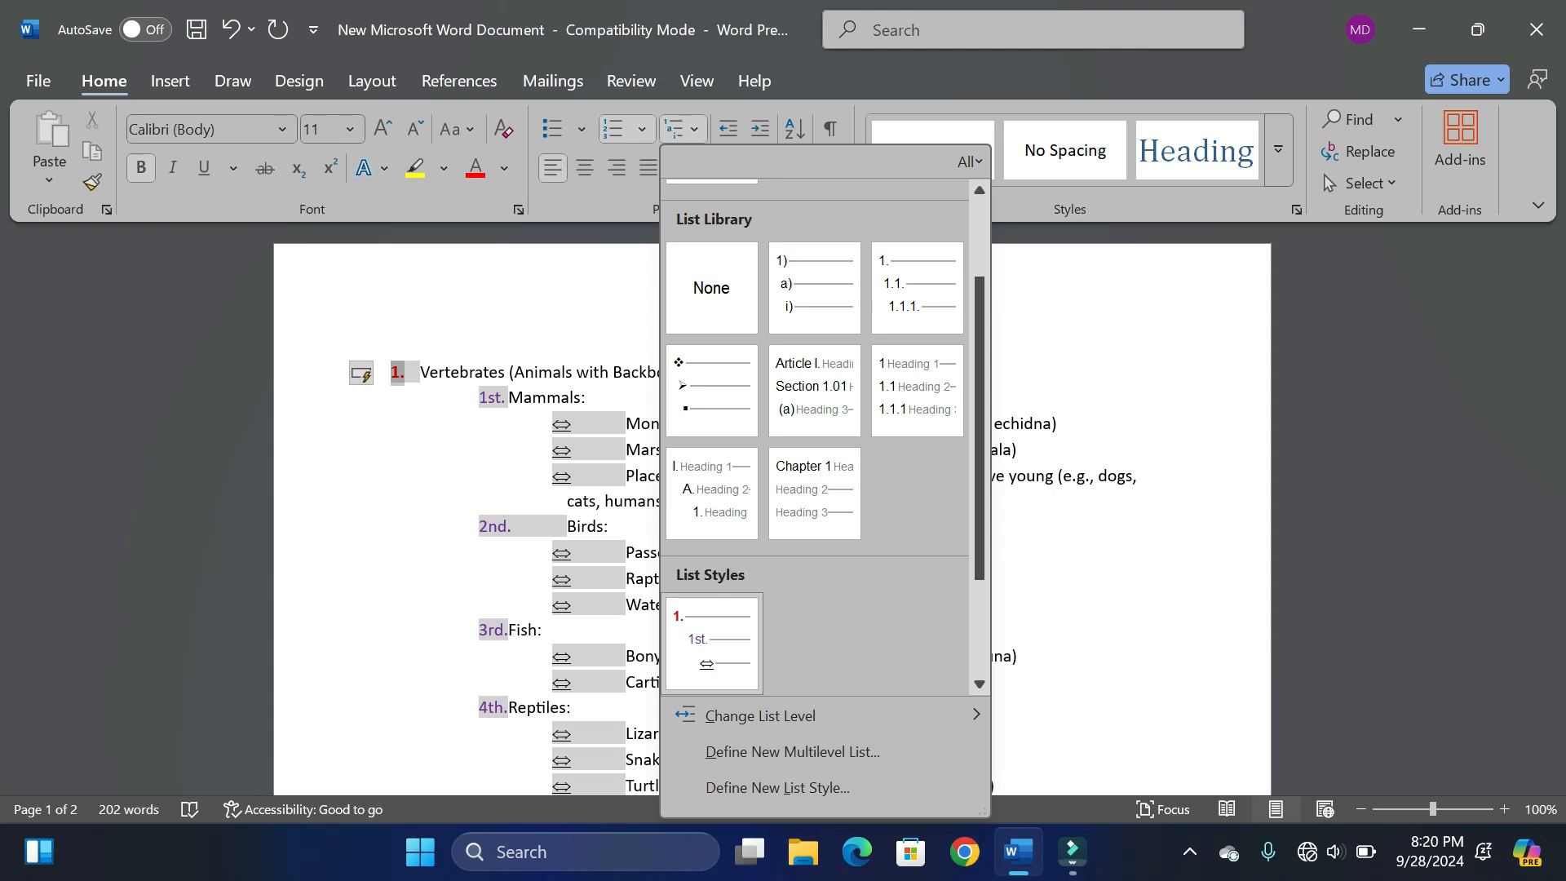
pyautogui.click(1060, 367)
pyautogui.click(702, 372)
pyautogui.hotkey('ctrl', 'z')
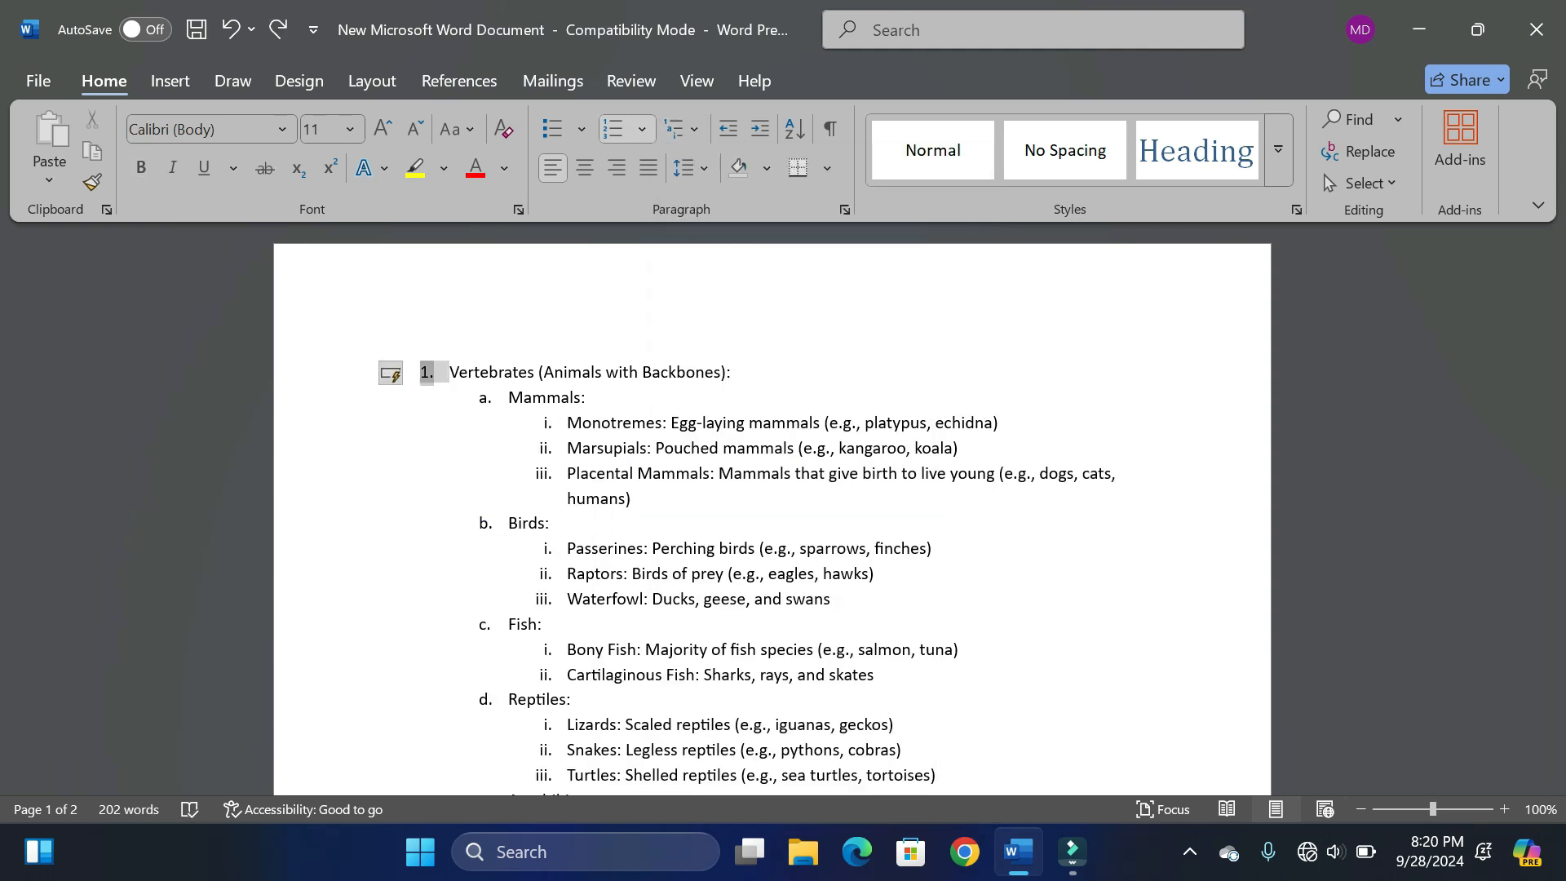